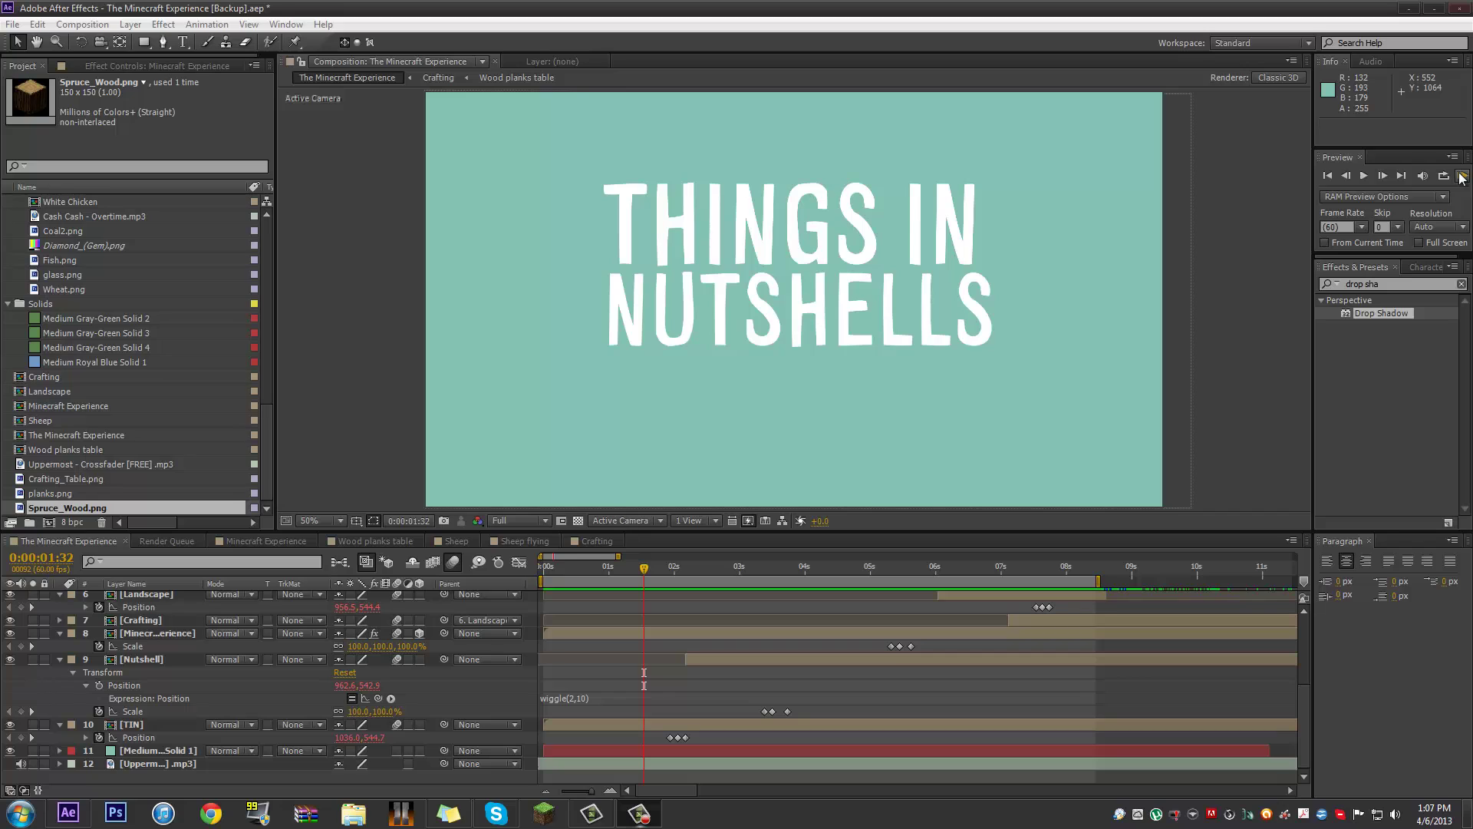
# - Play a RAM preview of the example animation, stop it, and scrub through it
pyautogui.click(1461, 178)
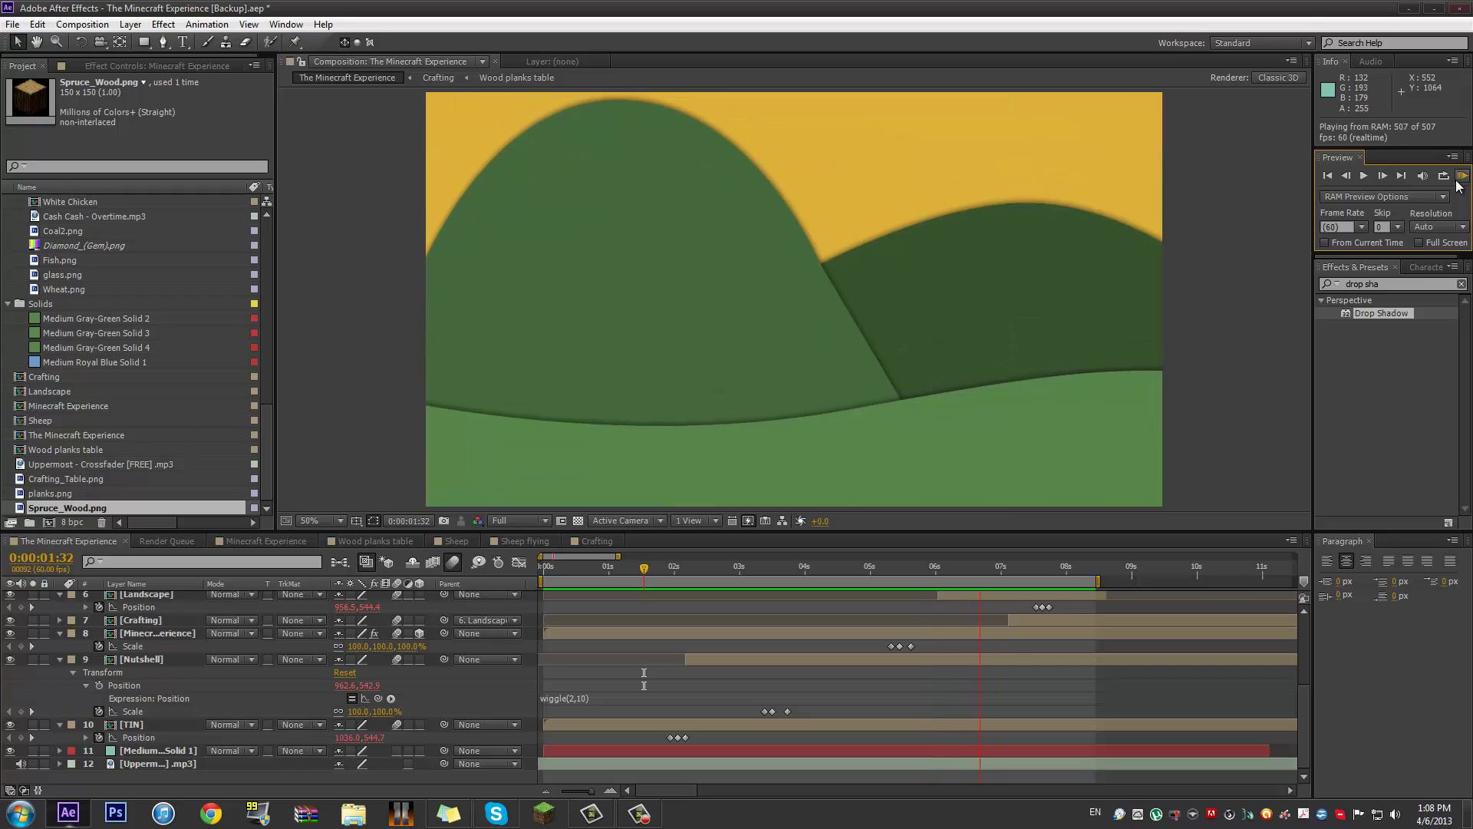
pyautogui.click(1458, 184)
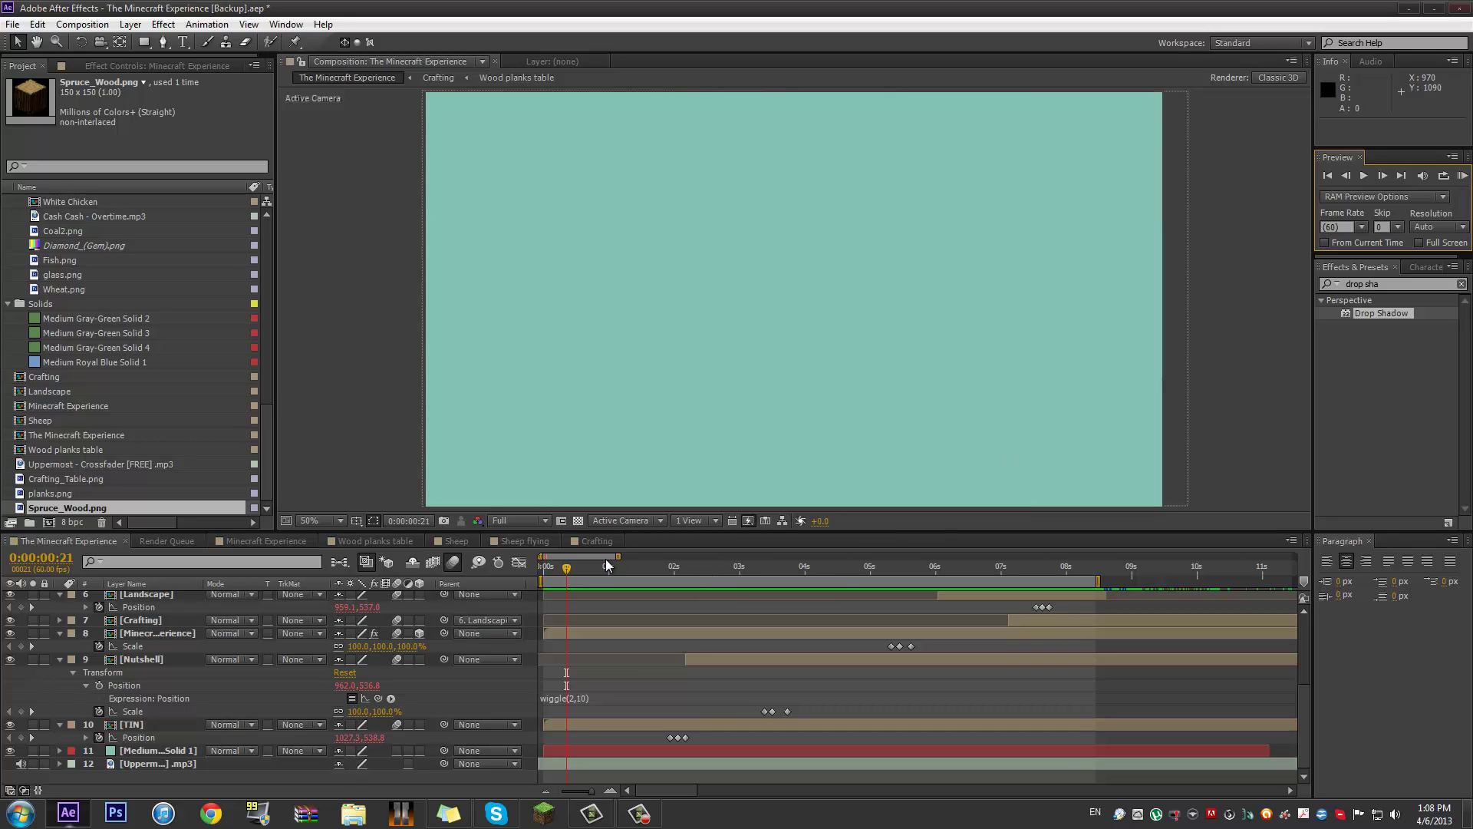
pyautogui.moveTo(604, 567); pyautogui.dragTo(833, 545)
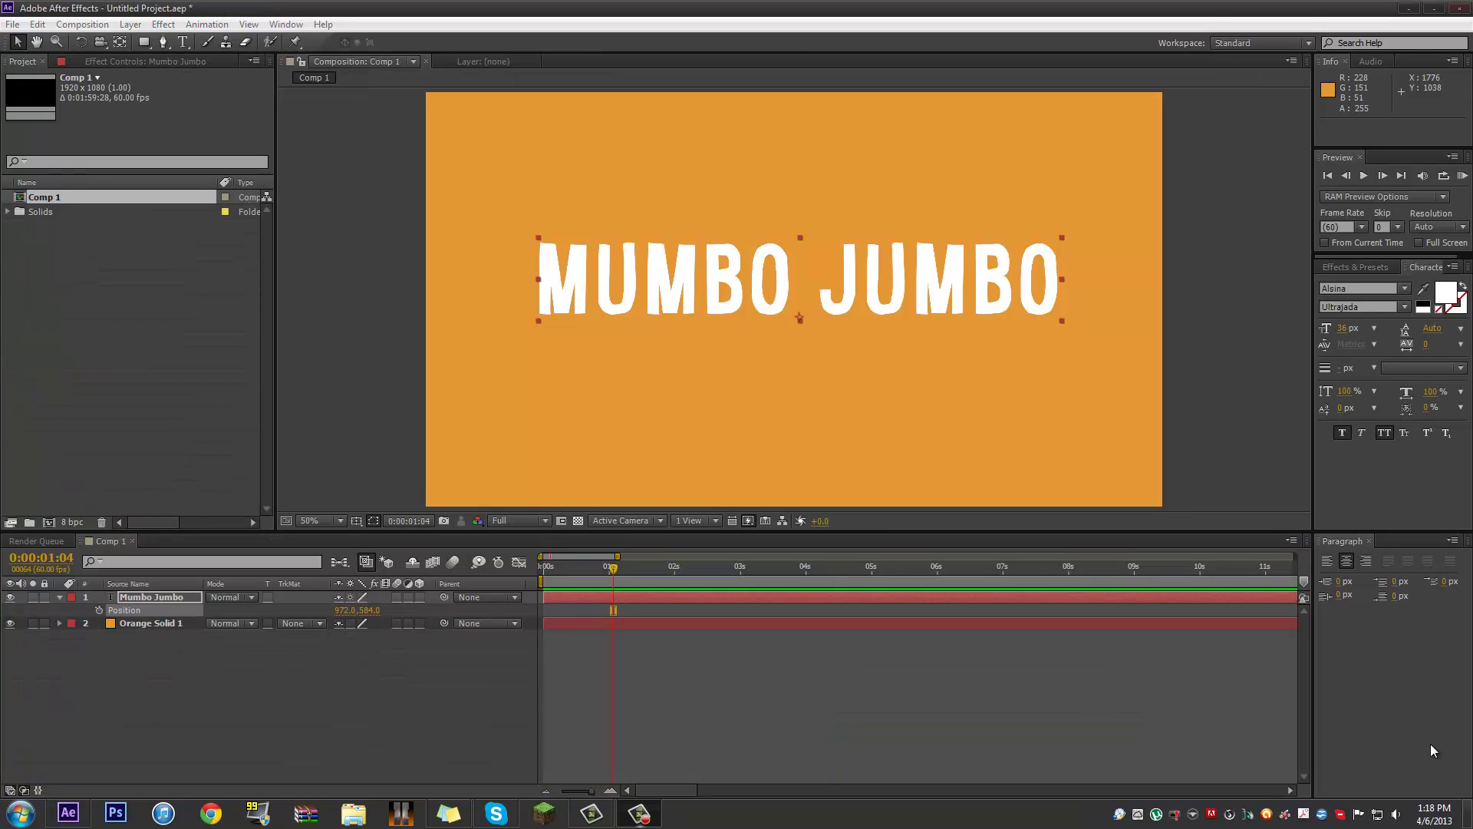
# - Select the Orange Solid 1 layer, then reselect the Mumbo Jumbo text layer
pyautogui.click(145, 623)
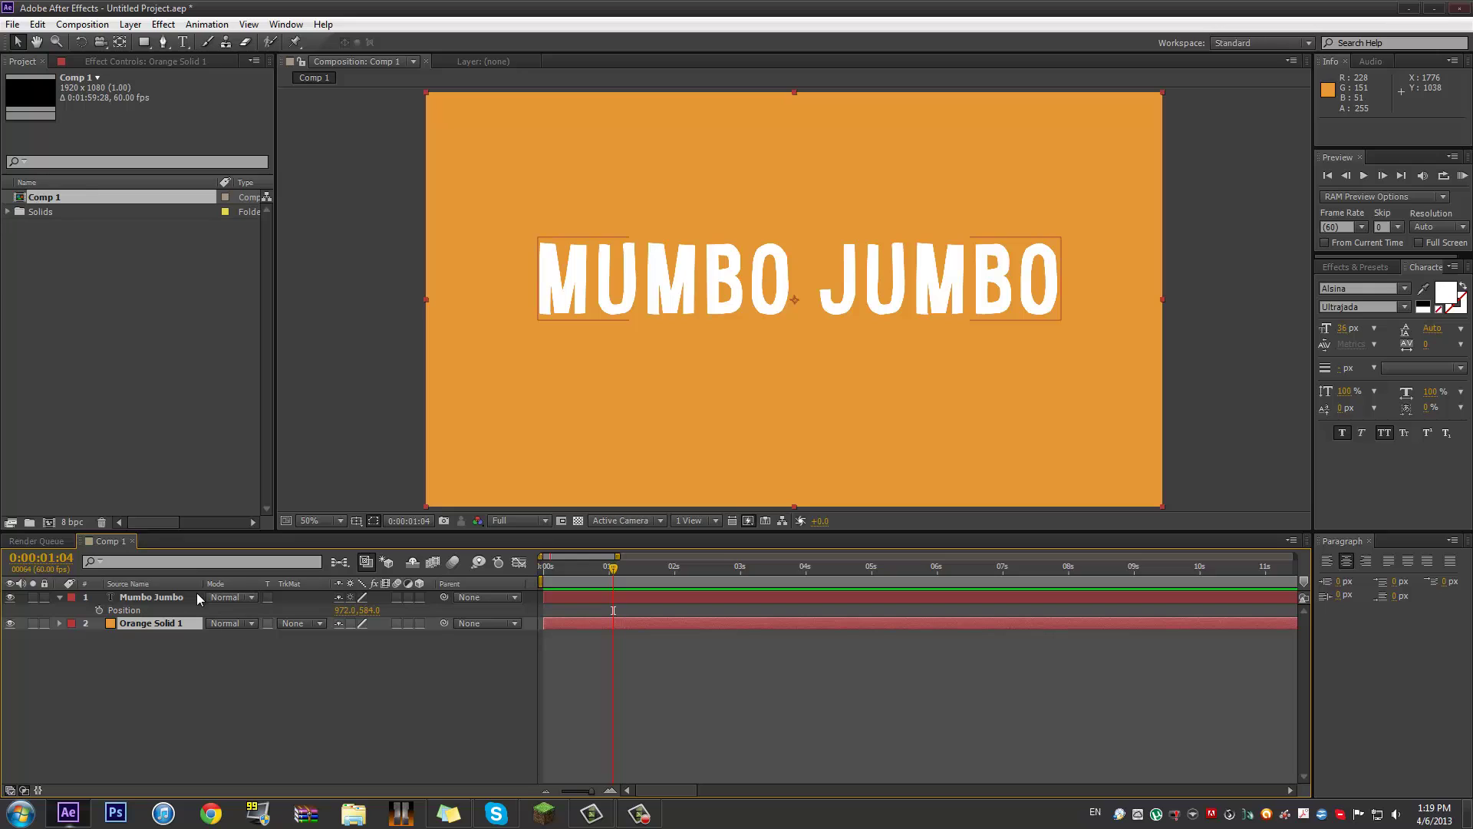
pyautogui.click(151, 597)
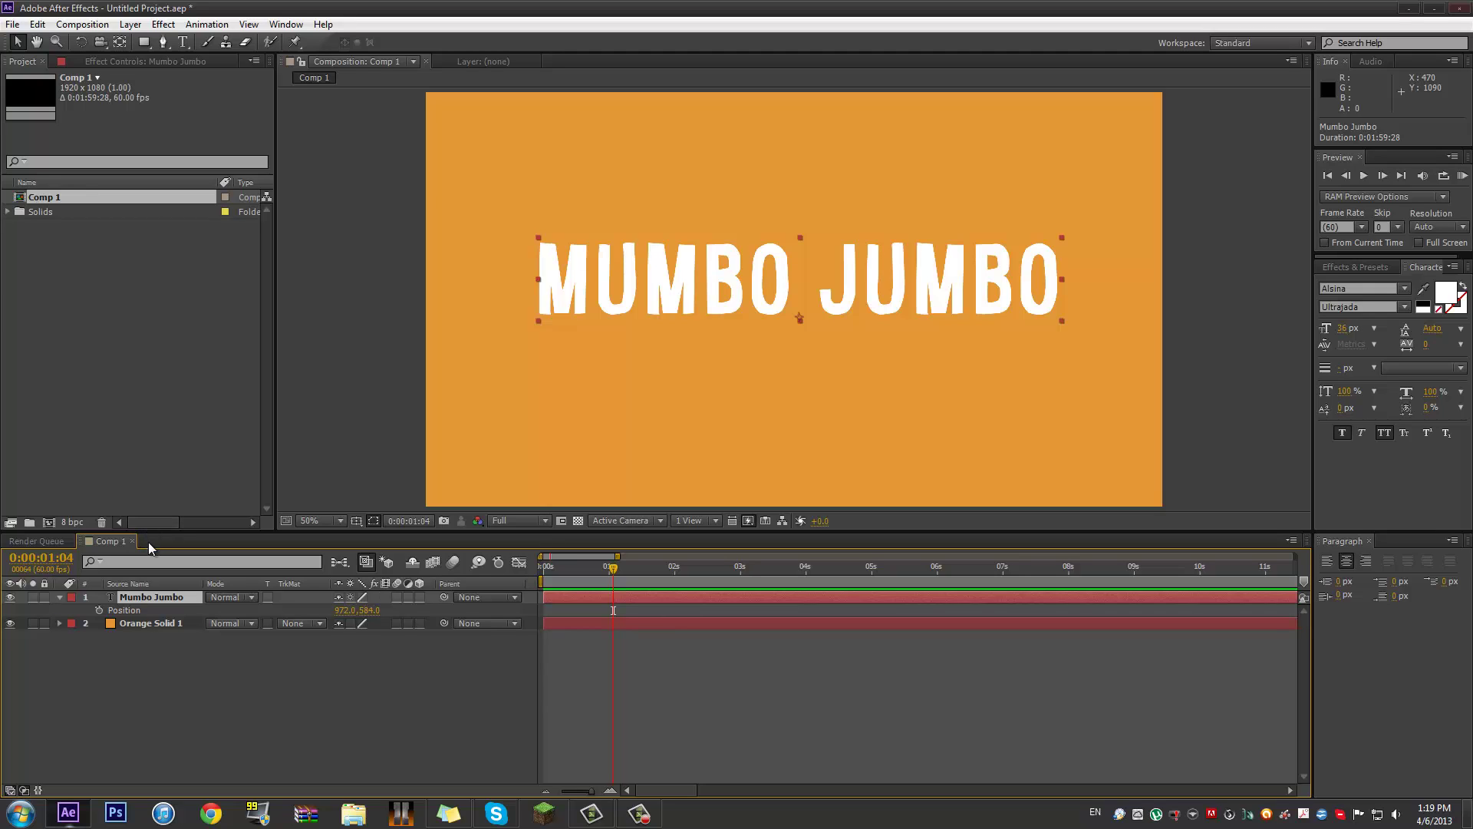
# - Keyframe the text's Scale from 0% at frame zero up to 645%, then scrub to check
pyautogui.press('s')
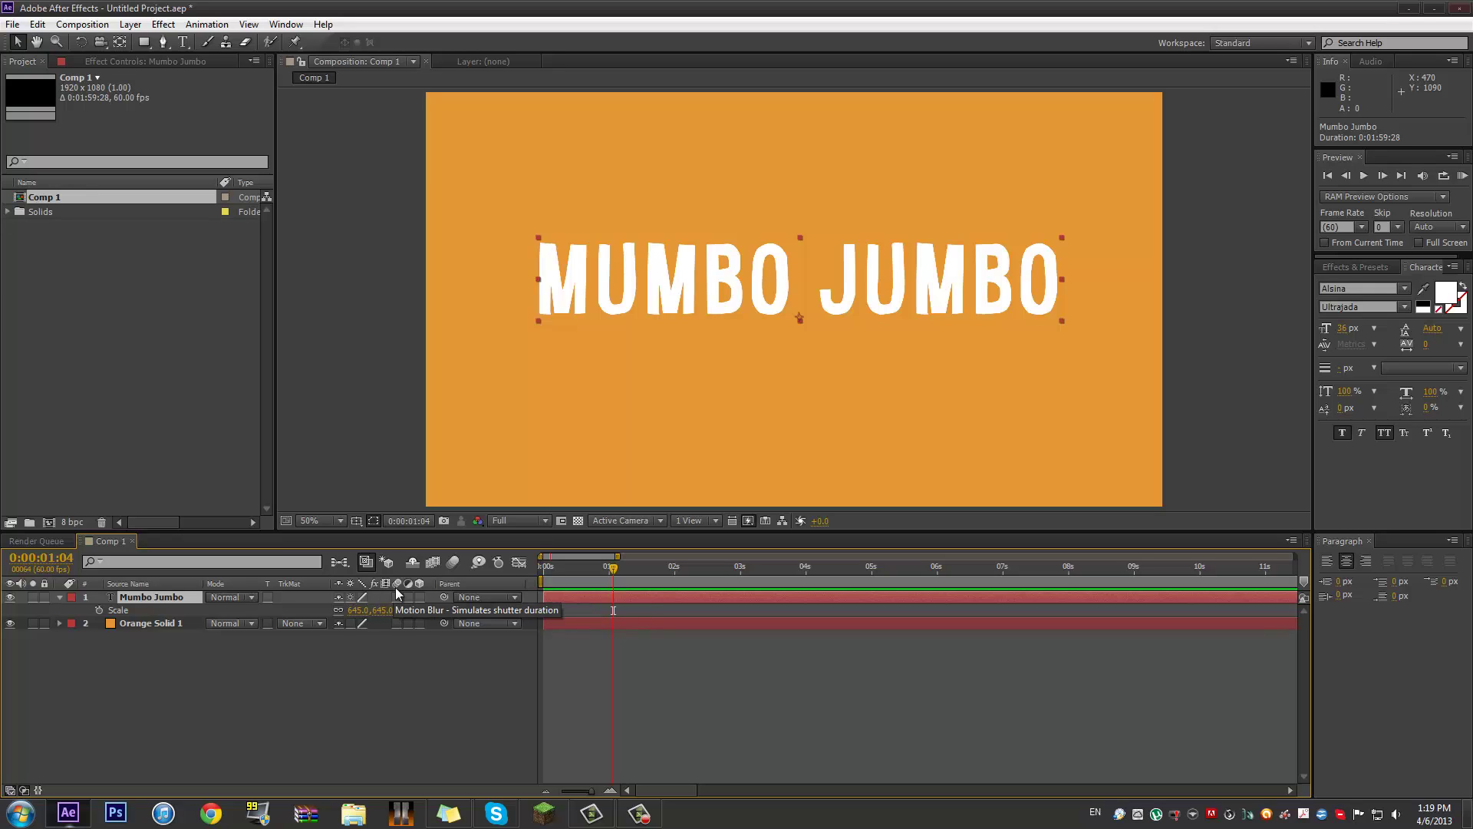
pyautogui.click(582, 574)
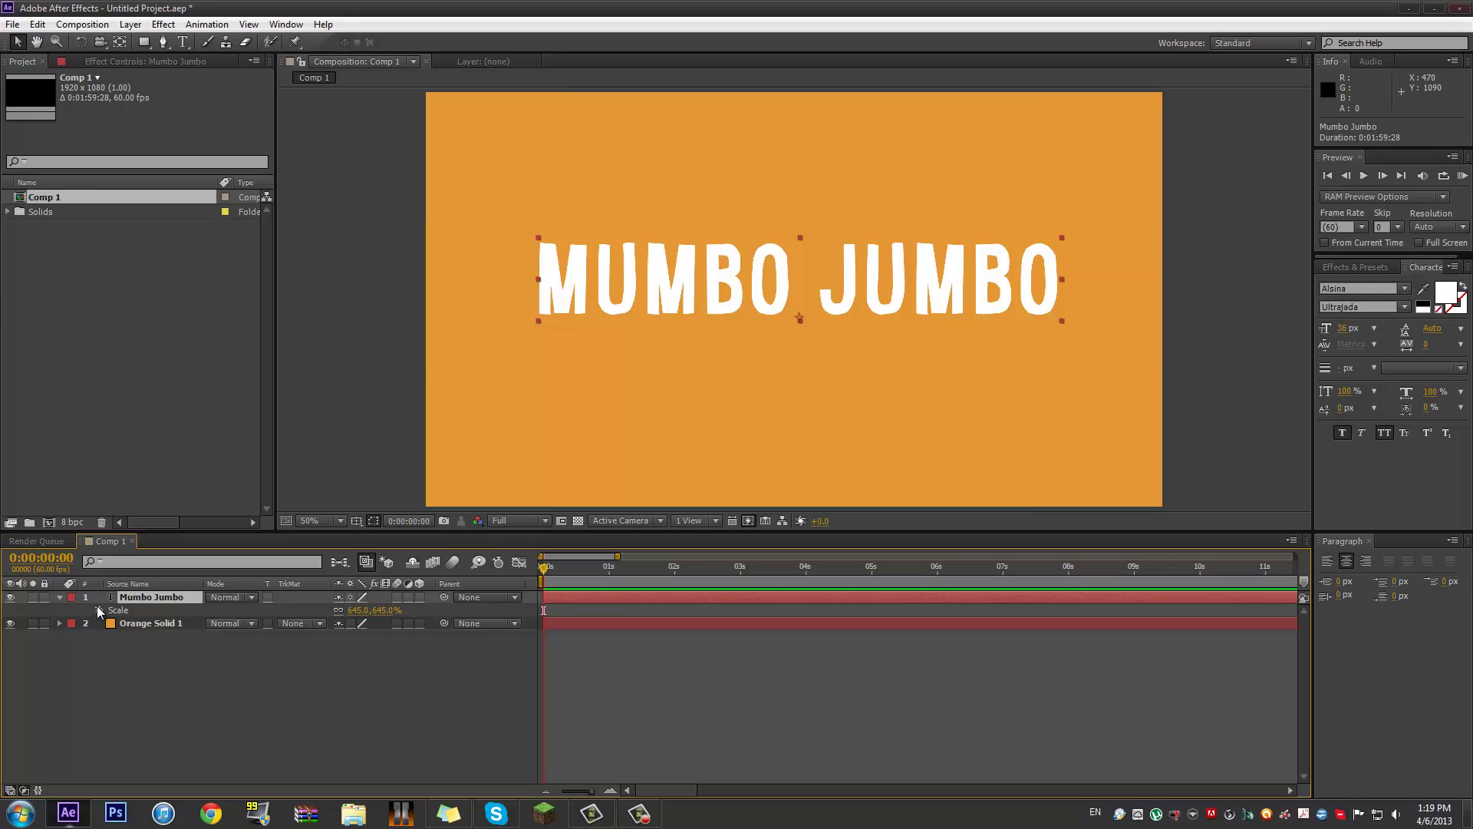
pyautogui.click(98, 610)
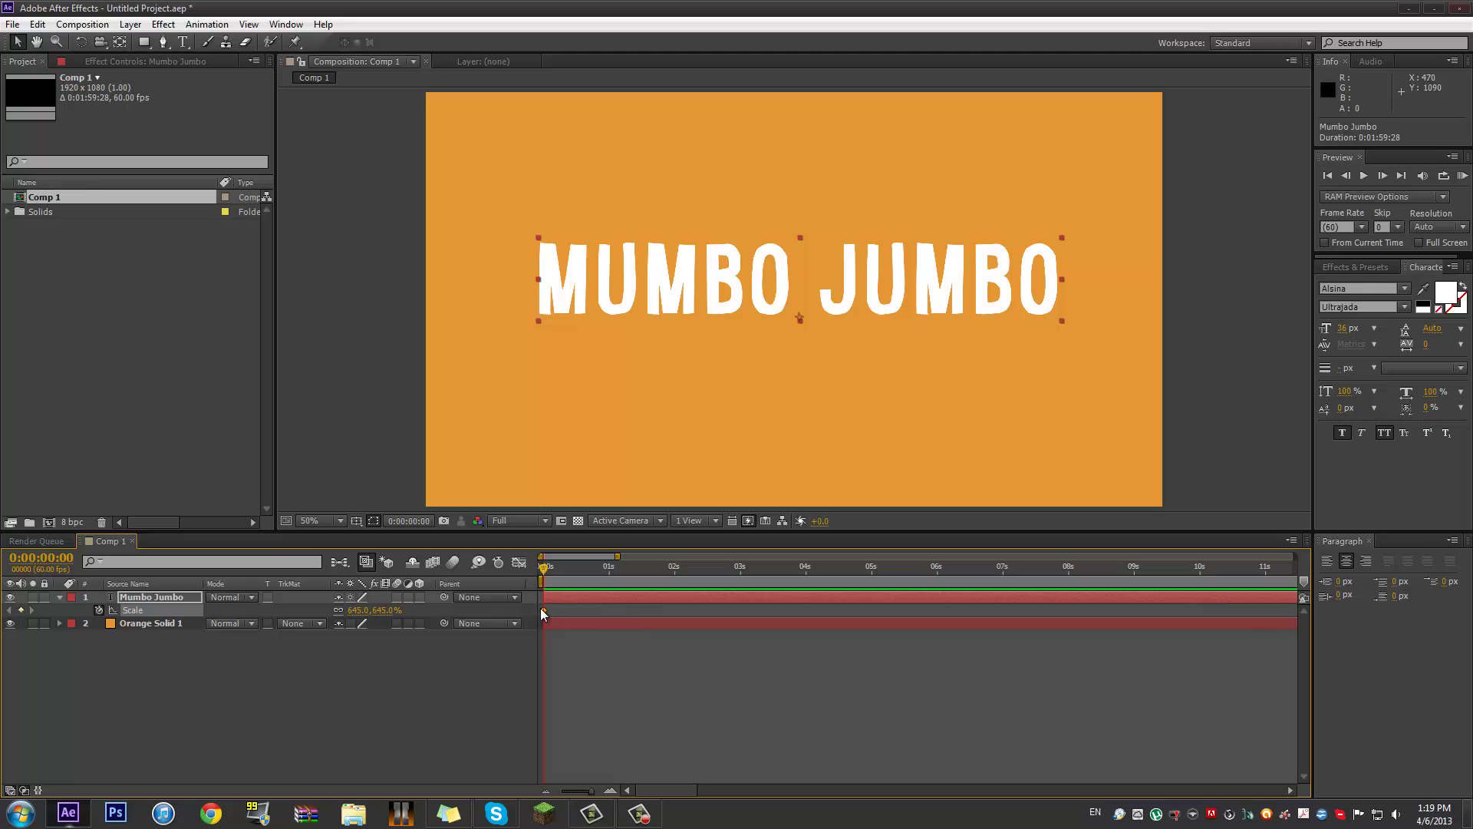
pyautogui.moveTo(542, 610); pyautogui.dragTo(546, 611)
pyautogui.click(387, 610)
pyautogui.write('0')
pyautogui.press('Return')
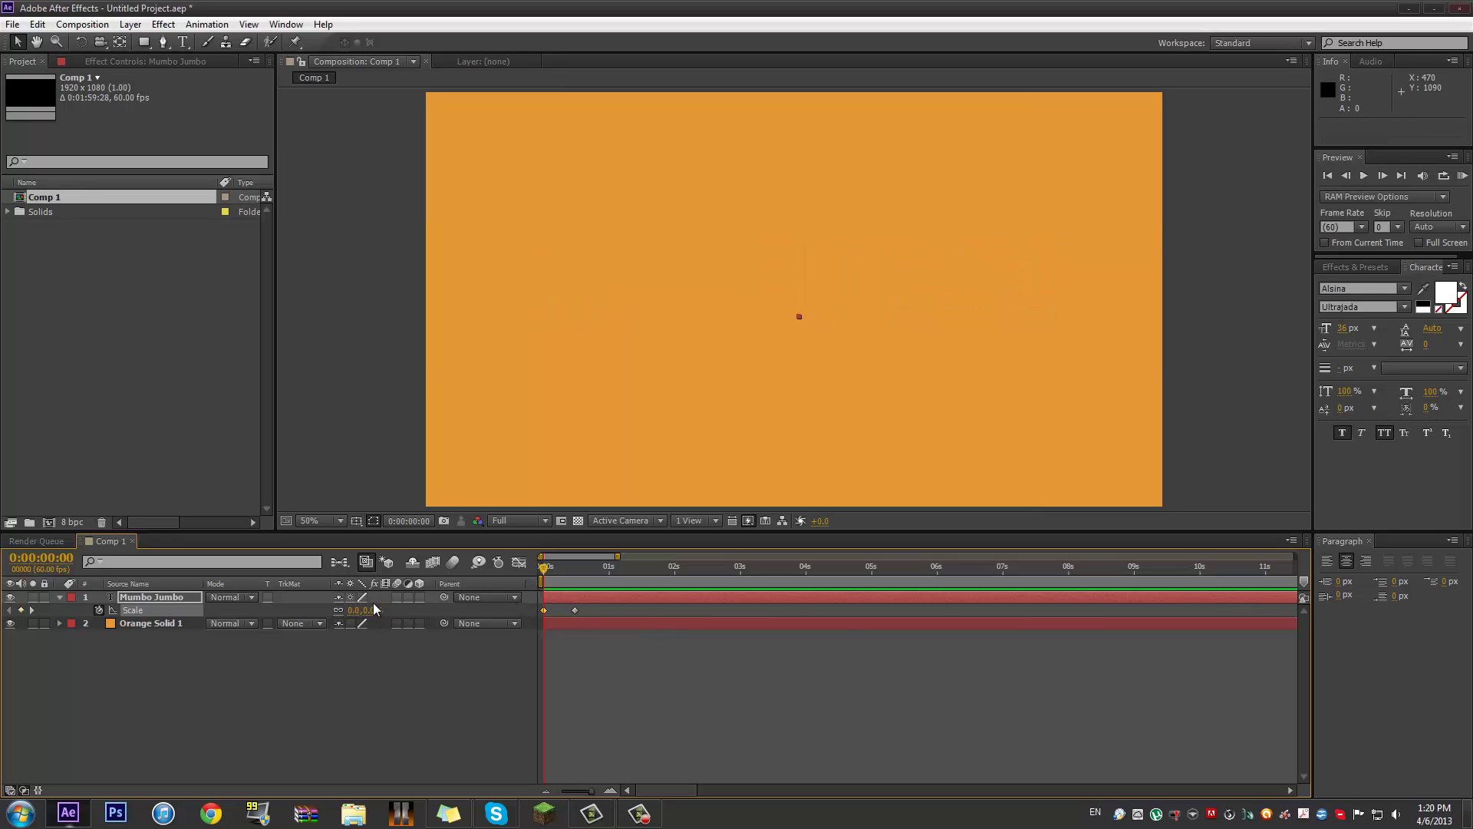
pyautogui.moveTo(547, 574); pyautogui.dragTo(592, 580)
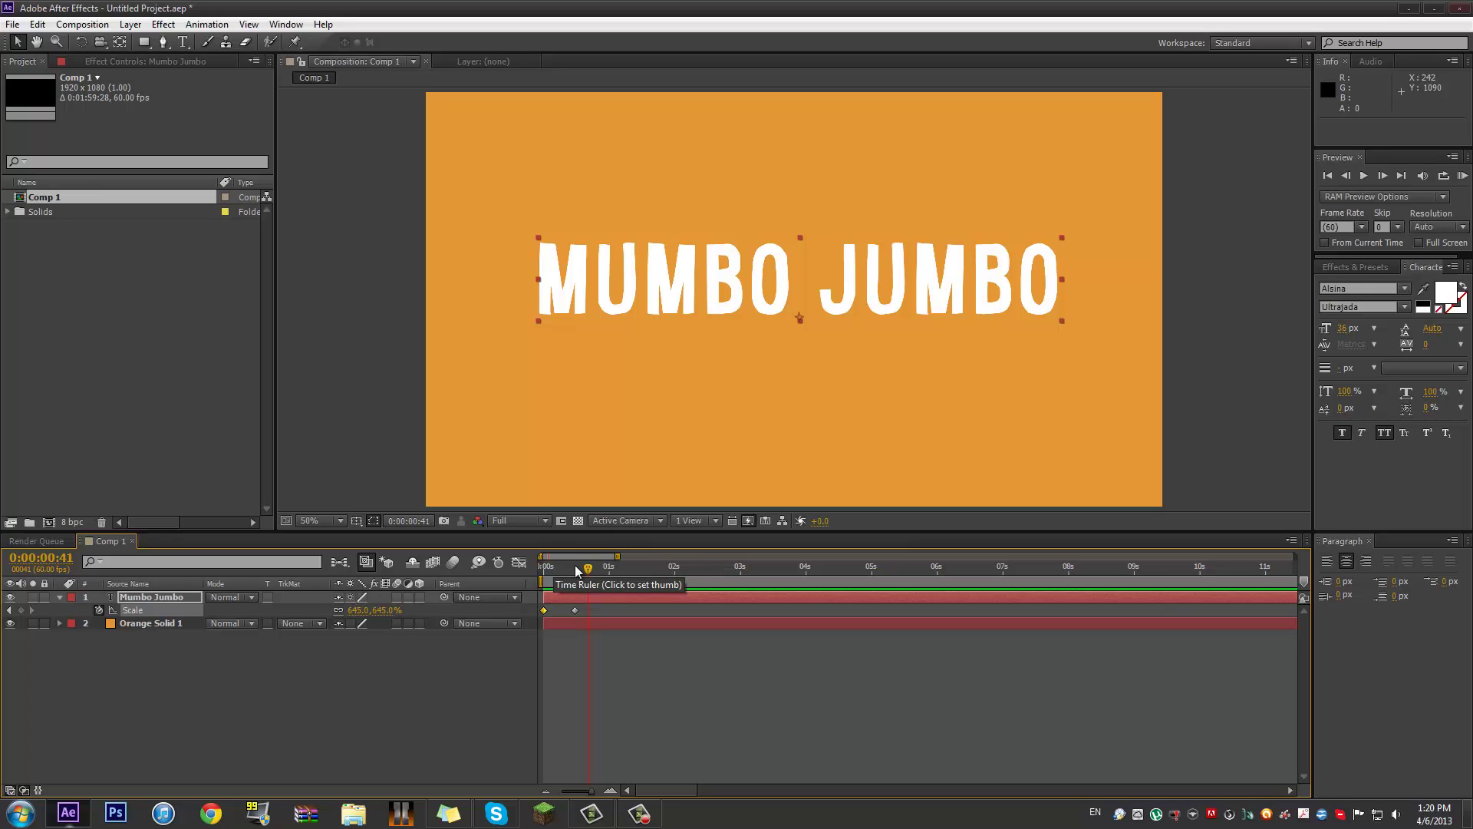
# - Add a middle Scale keyframe pushing the text past 645% so it overshoots, then scrub
pyautogui.moveTo(588, 570); pyautogui.dragTo(558, 571)
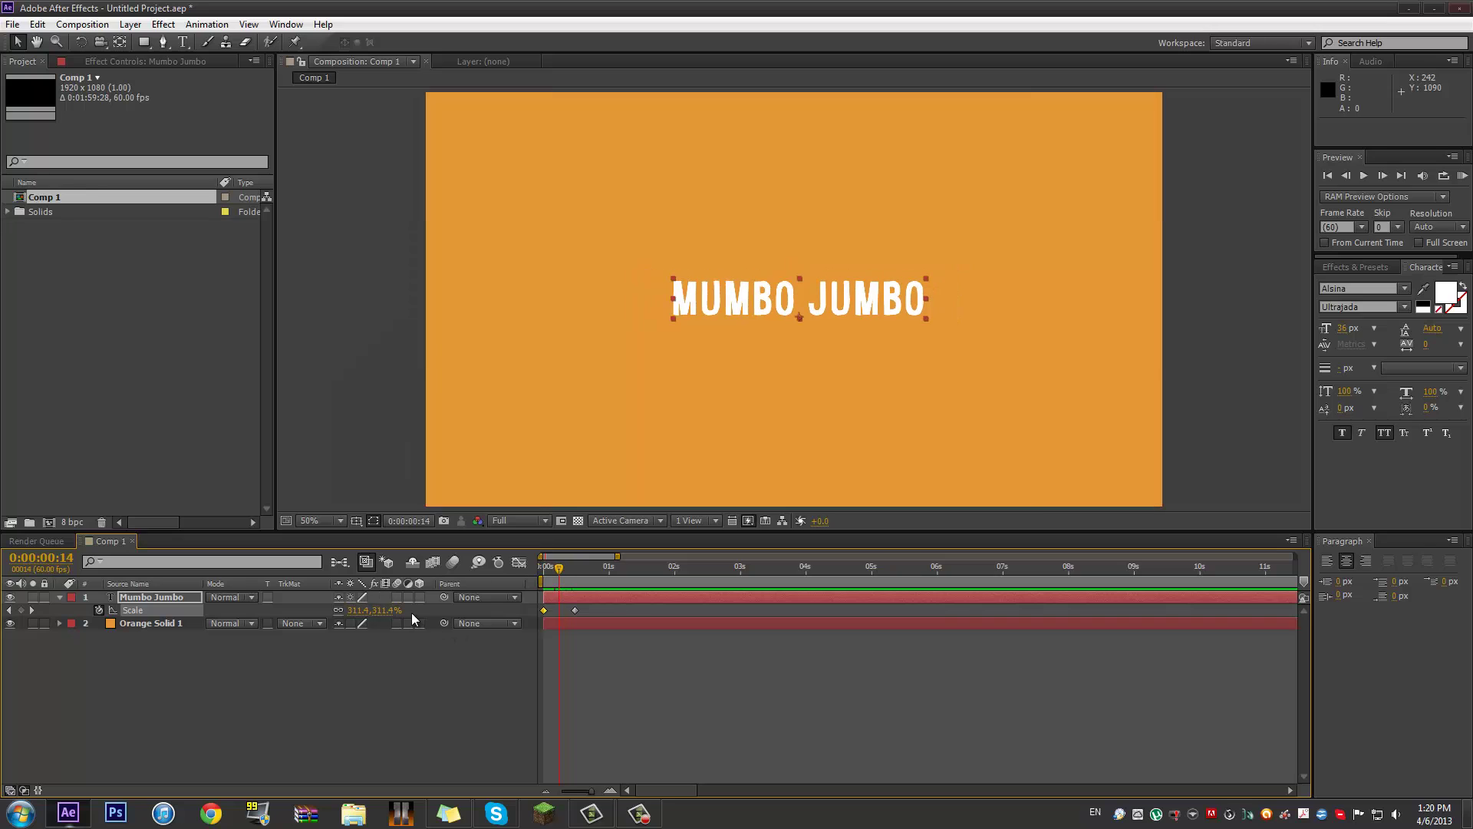
pyautogui.moveTo(384, 610); pyautogui.dragTo(723, 613)
pyautogui.moveTo(559, 572)
pyautogui.mouseDown()
pyautogui.moveTo(581, 577)
pyautogui.moveTo(544, 583)
pyautogui.moveTo(586, 580)
pyautogui.moveTo(542, 585)
pyautogui.moveTo(571, 587)
pyautogui.mouseUp()
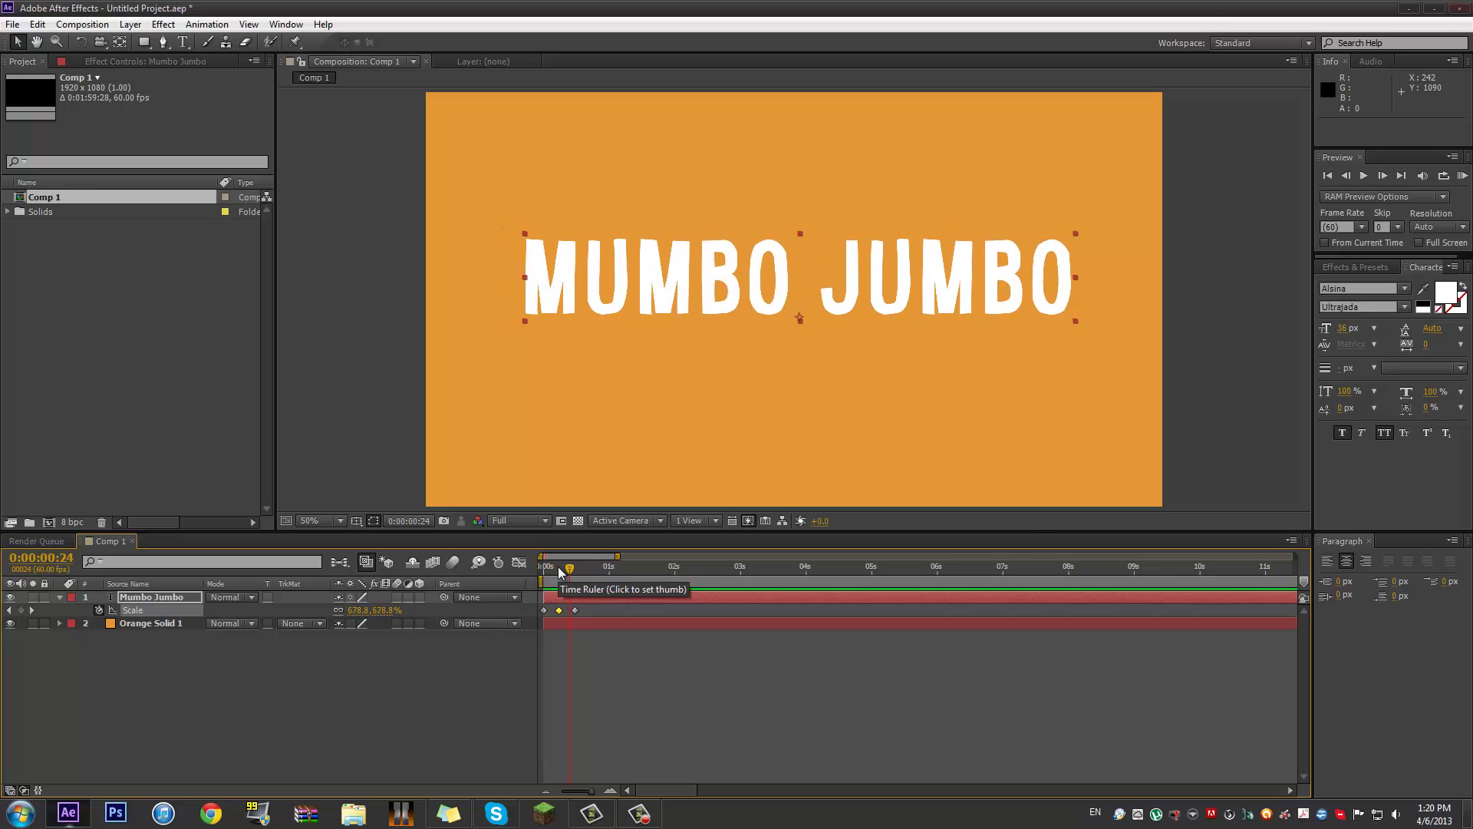
# - Enable layer and composition motion blur, then preview the blurred scale-up animation
pyautogui.click(452, 563)
pyautogui.click(397, 597)
pyautogui.moveTo(569, 569); pyautogui.dragTo(542, 577)
pyautogui.click(1462, 176)
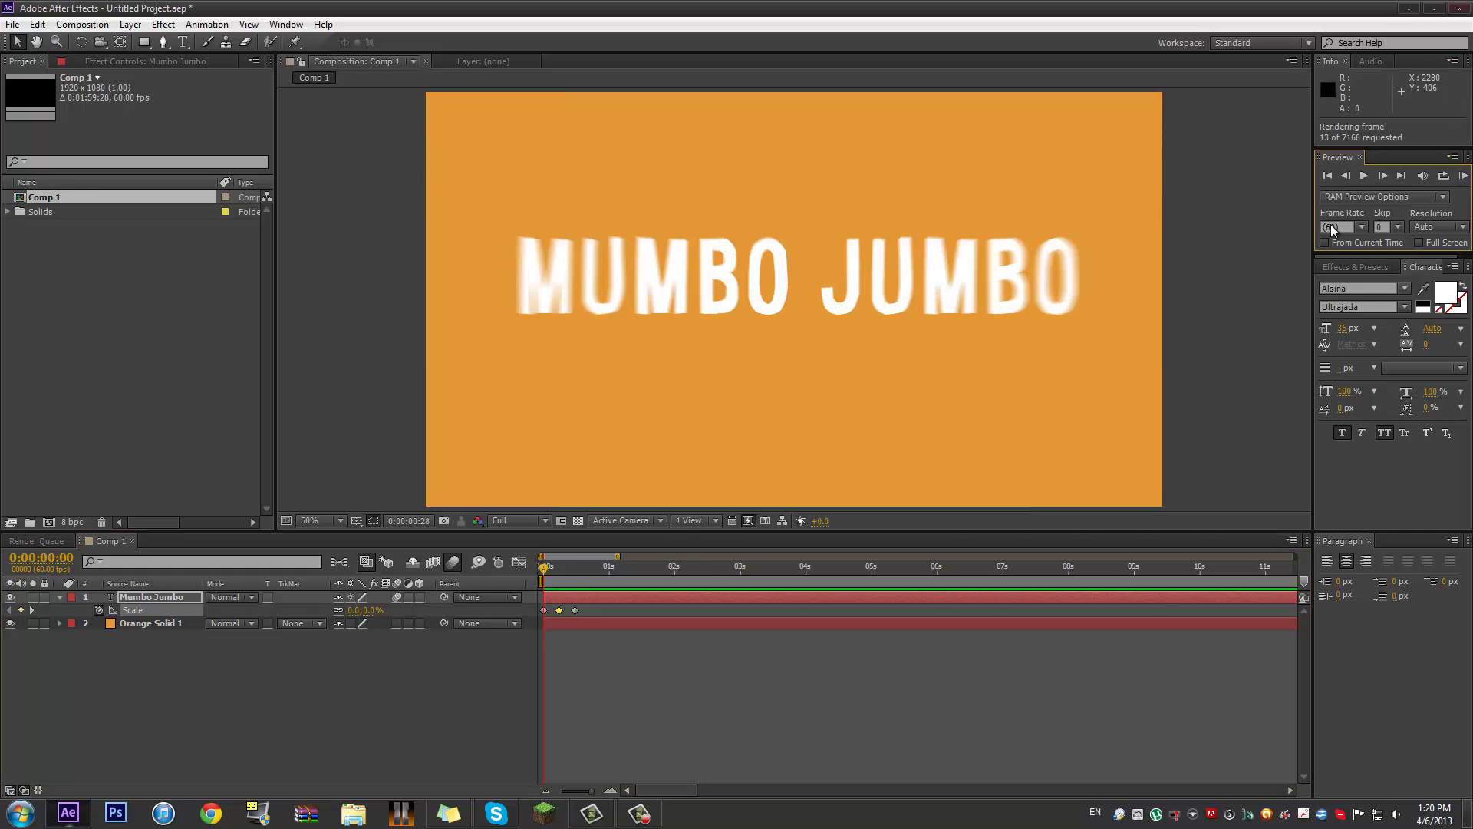
pyautogui.press('space')
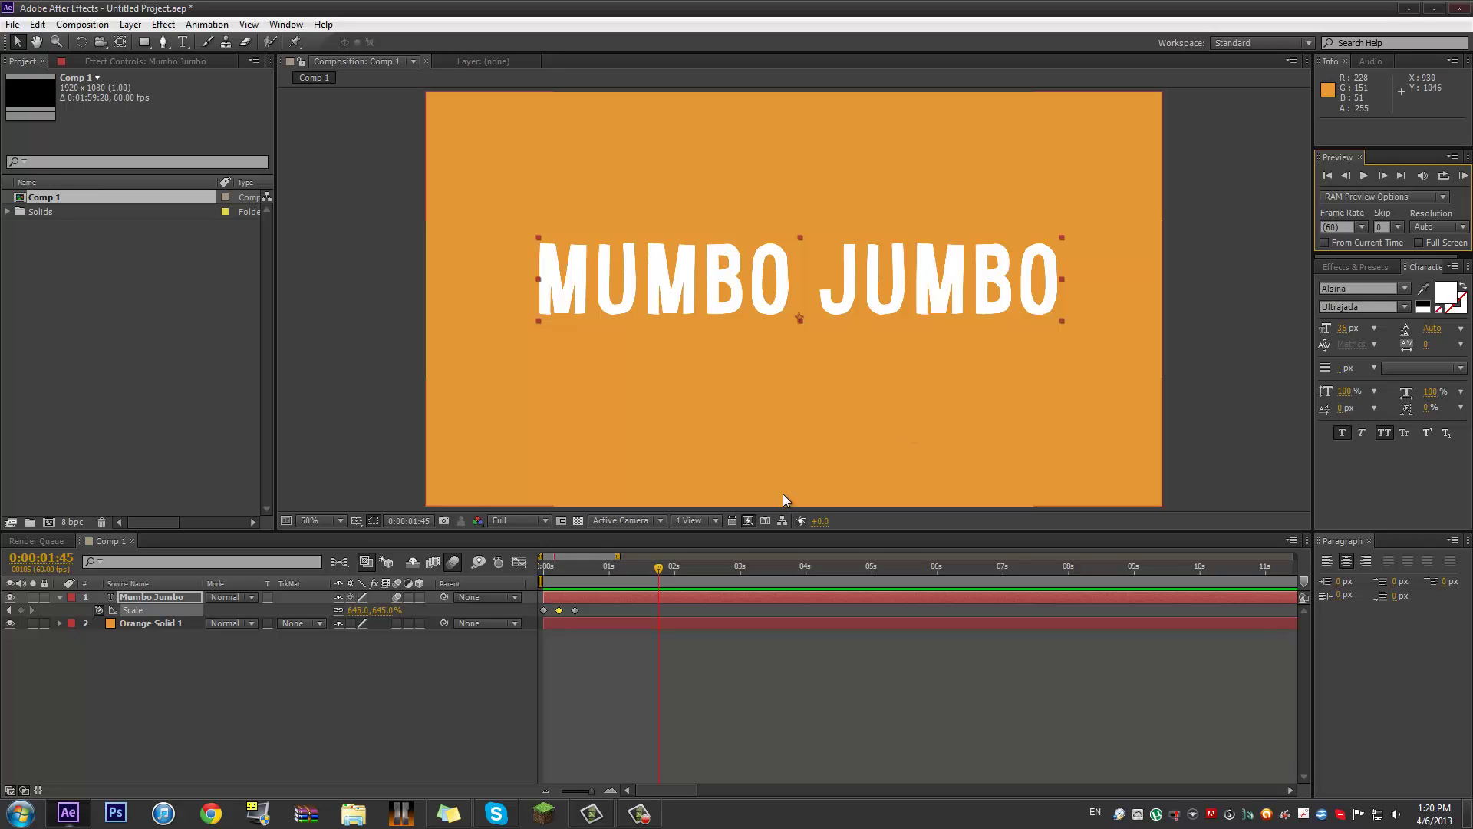
pyautogui.click(600, 568)
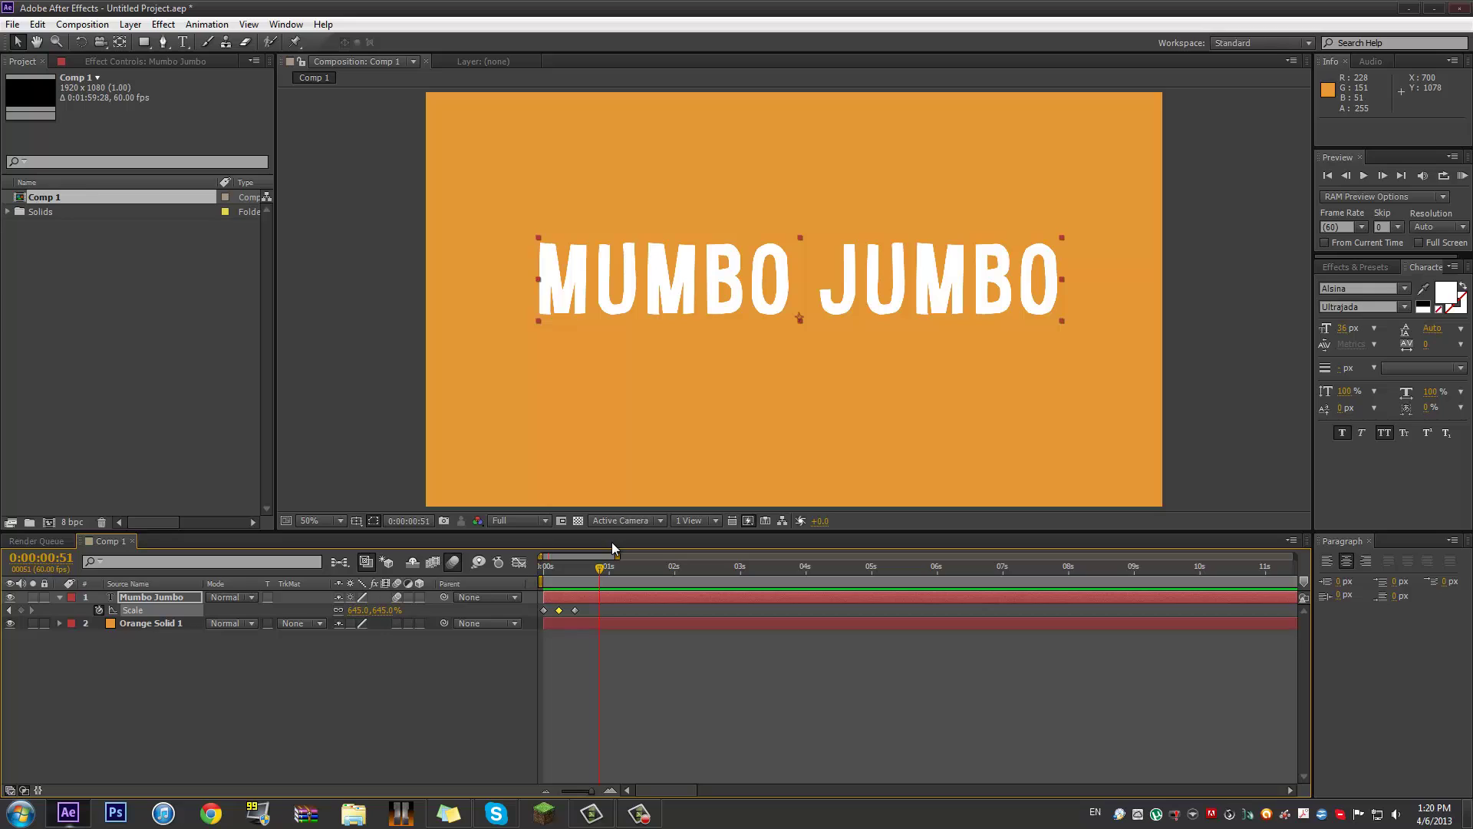
# - Add a wiggle(2,10) expression to the text layer's Position property
pyautogui.press('p')
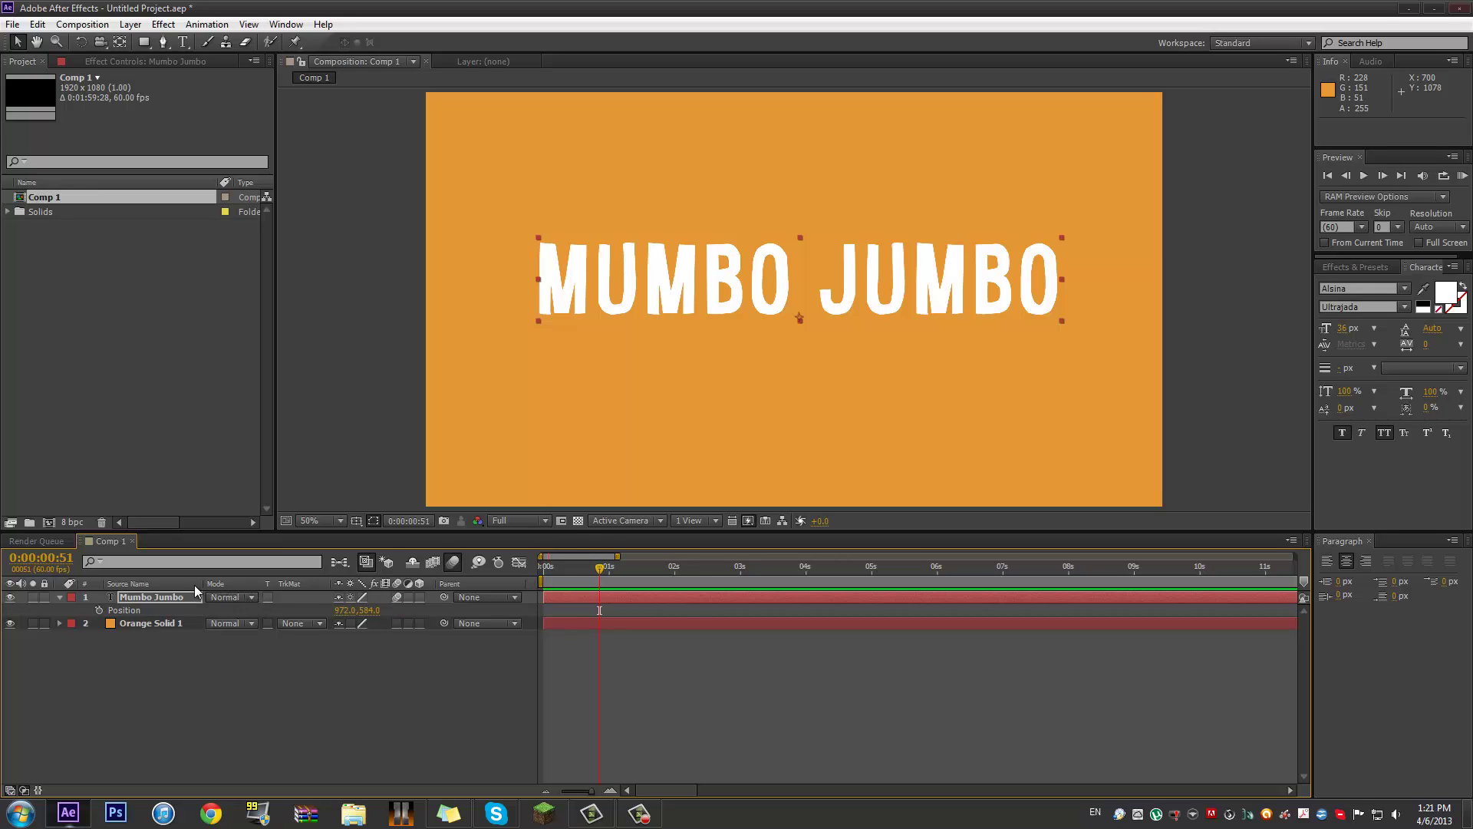
pyautogui.keyDown('alt'); pyautogui.click(98, 611); pyautogui.keyUp('alt')
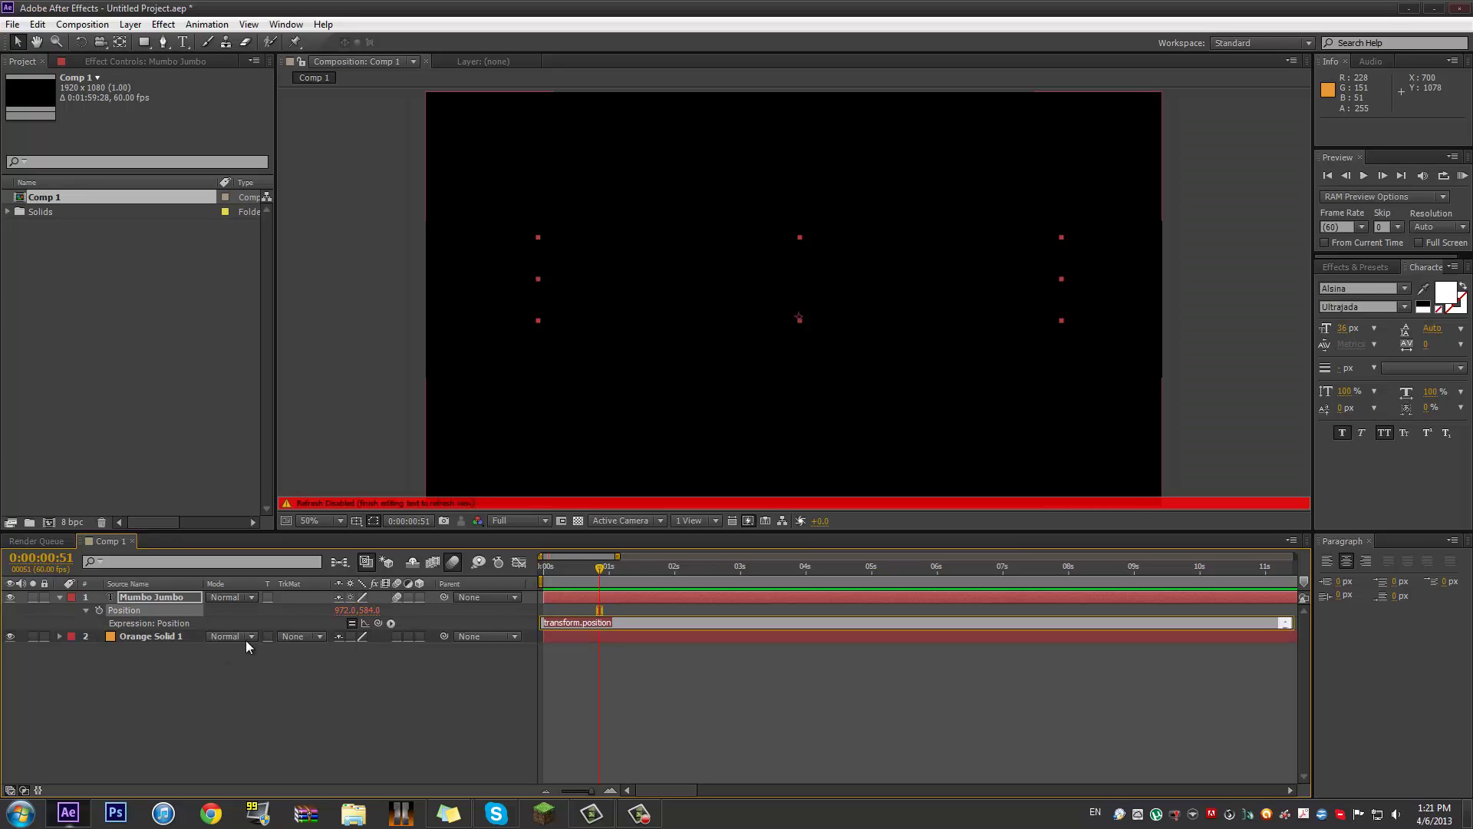
pyautogui.write('wigggl')
pyautogui.press('BackSpace')
pyautogui.press('BackSpace')
pyautogui.write('le(2,10)')
pyautogui.click(177, 596)
# - Scrub and preview the wiggling text, then return near the start of the timeline
pyautogui.moveTo(583, 575); pyautogui.dragTo(702, 580)
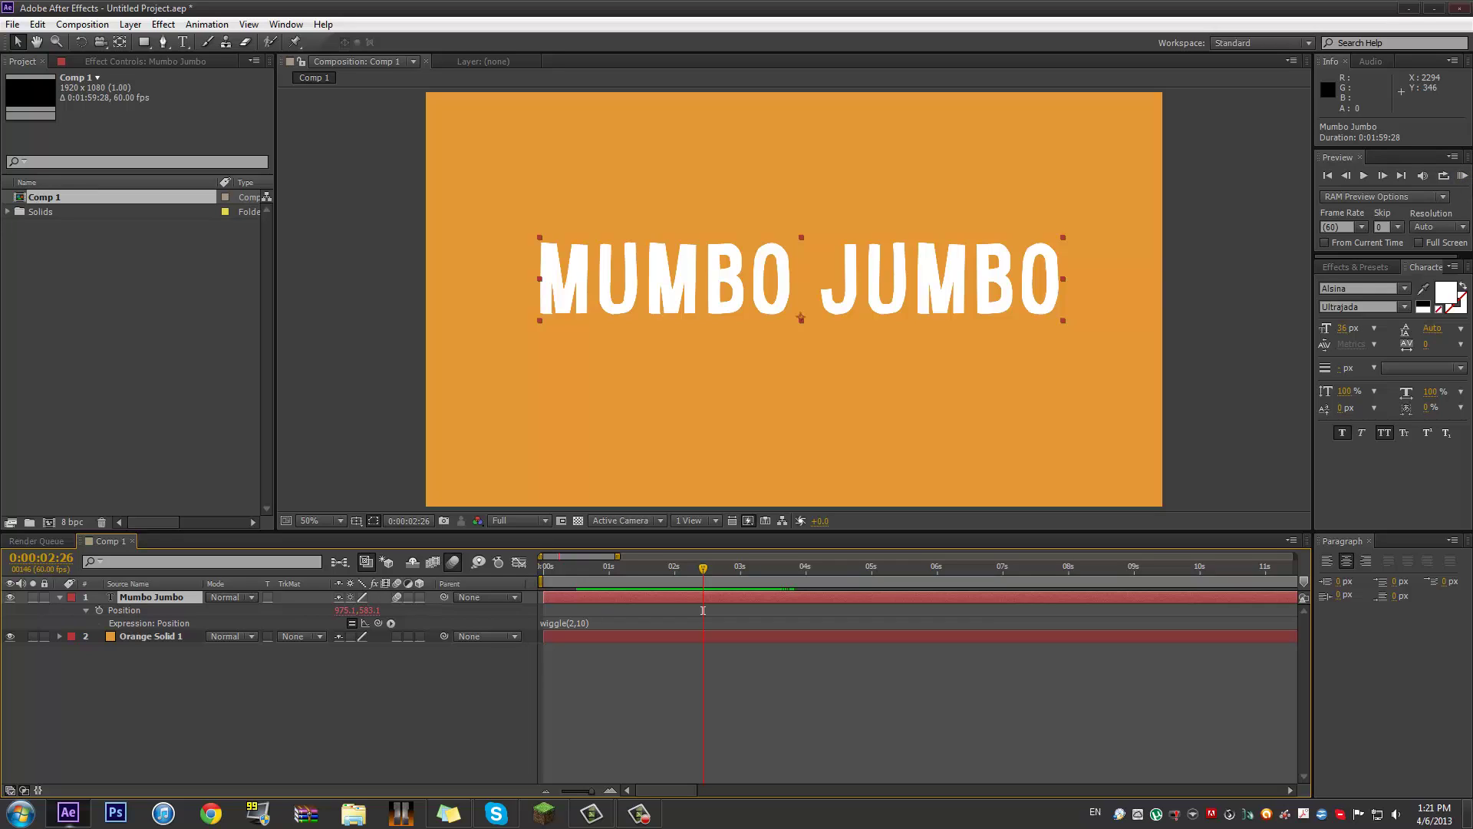
pyautogui.click(1462, 176)
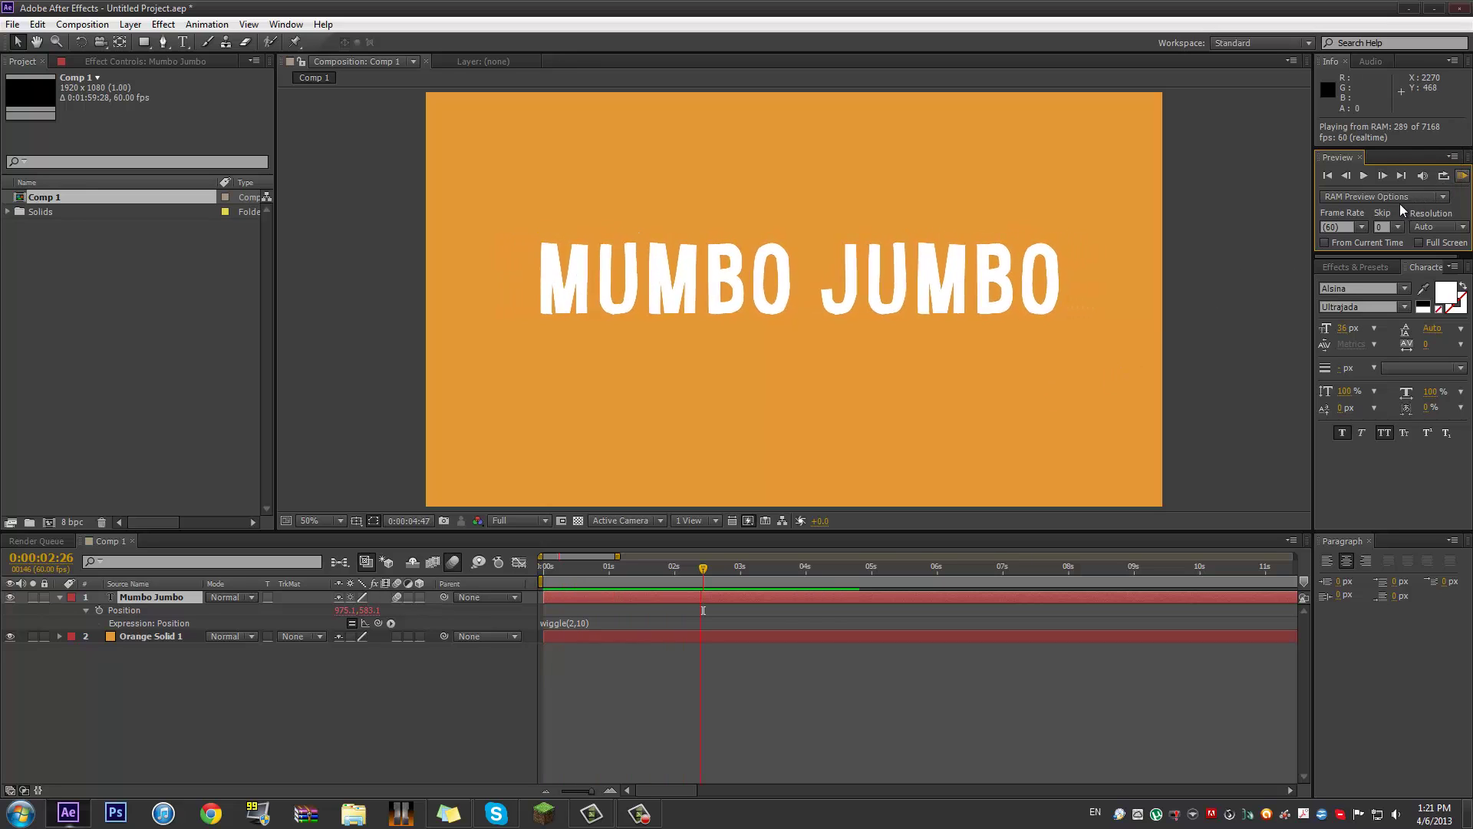
pyautogui.press('space')
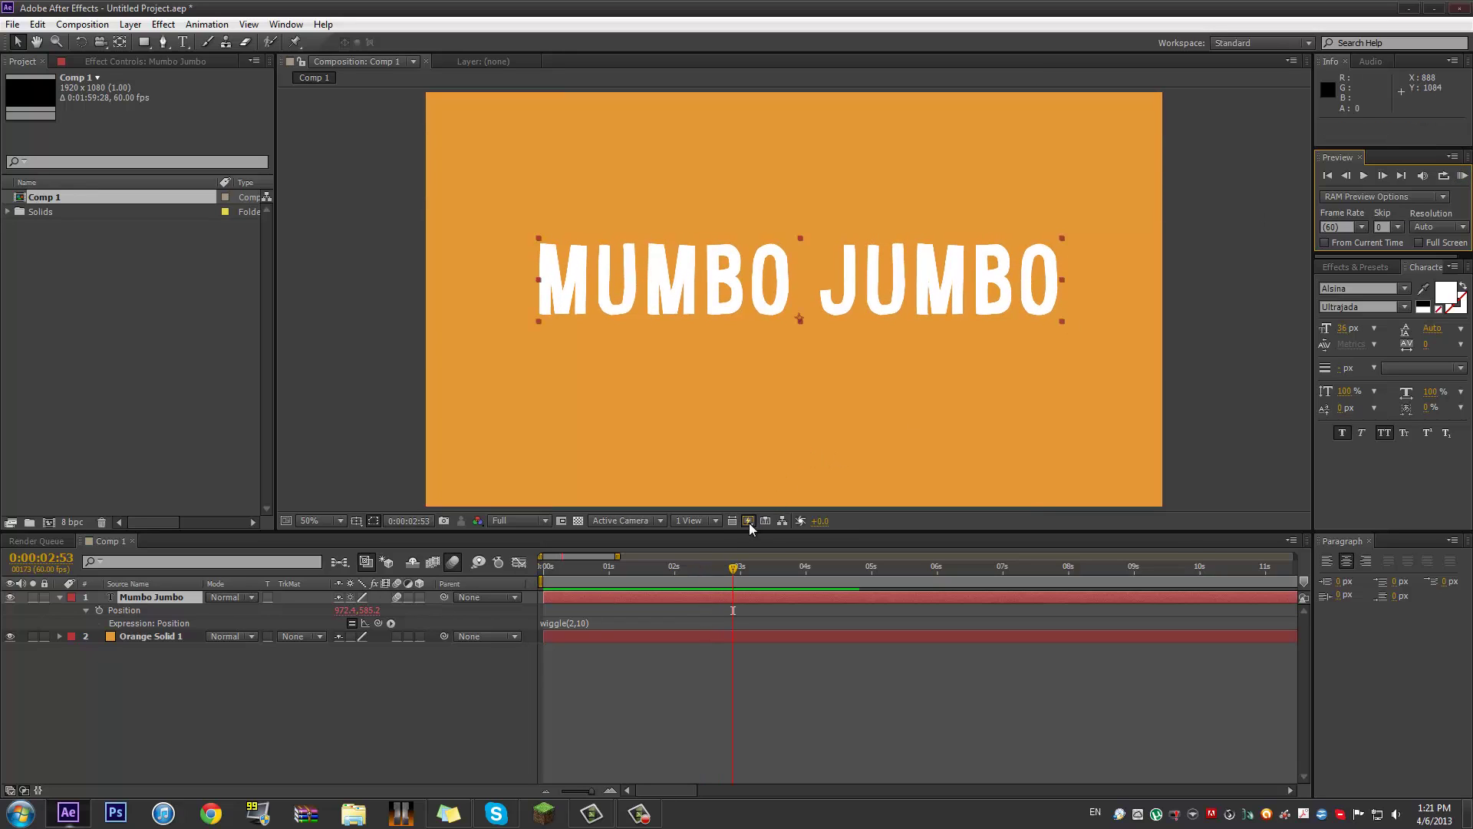
pyautogui.moveTo(702, 571); pyautogui.dragTo(554, 561)
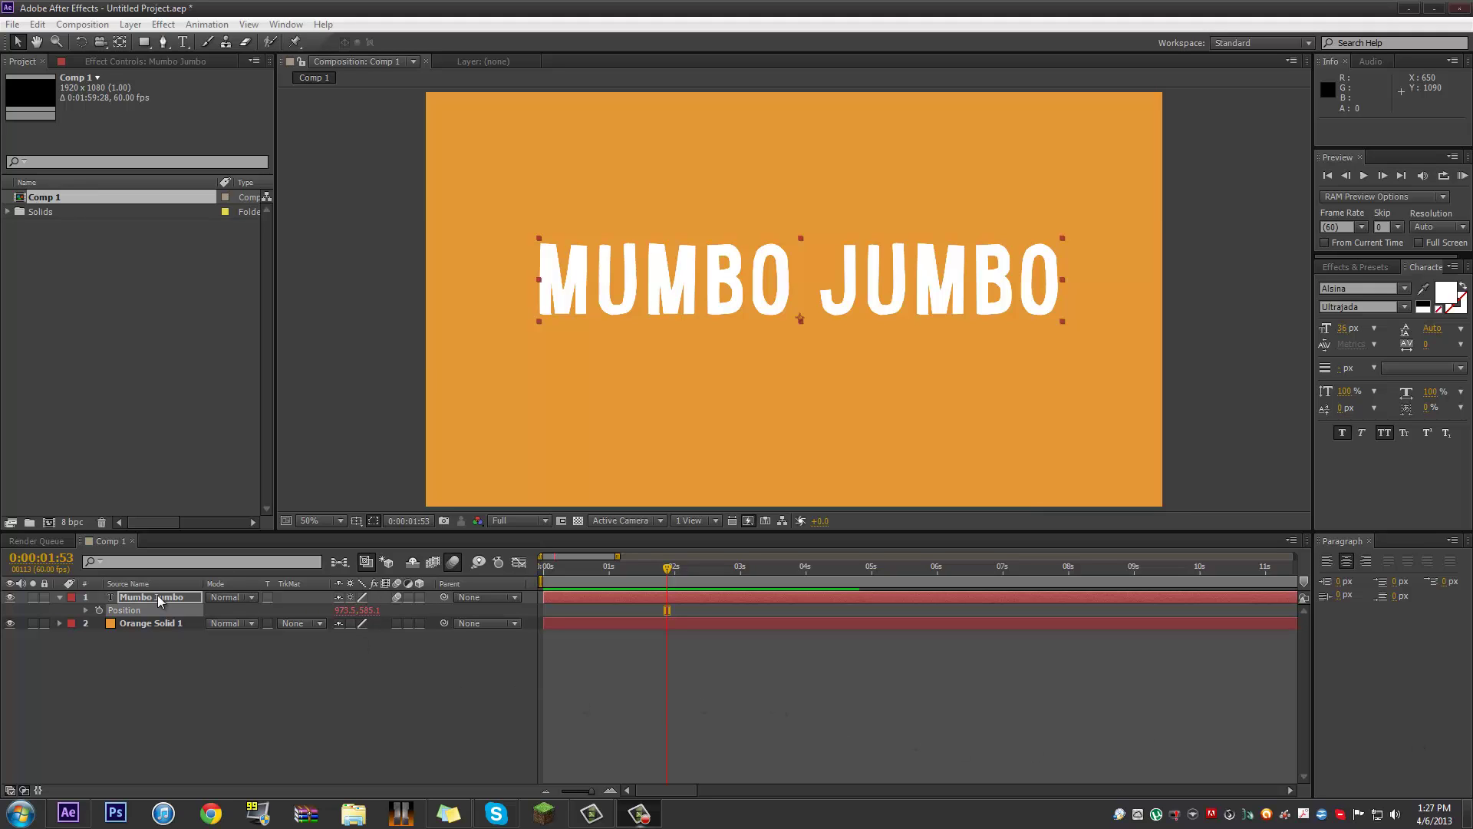
# - Keyframe Position at 0:00:01:53 and move the text below the frame at 0:00:02:13
pyautogui.press('Return')
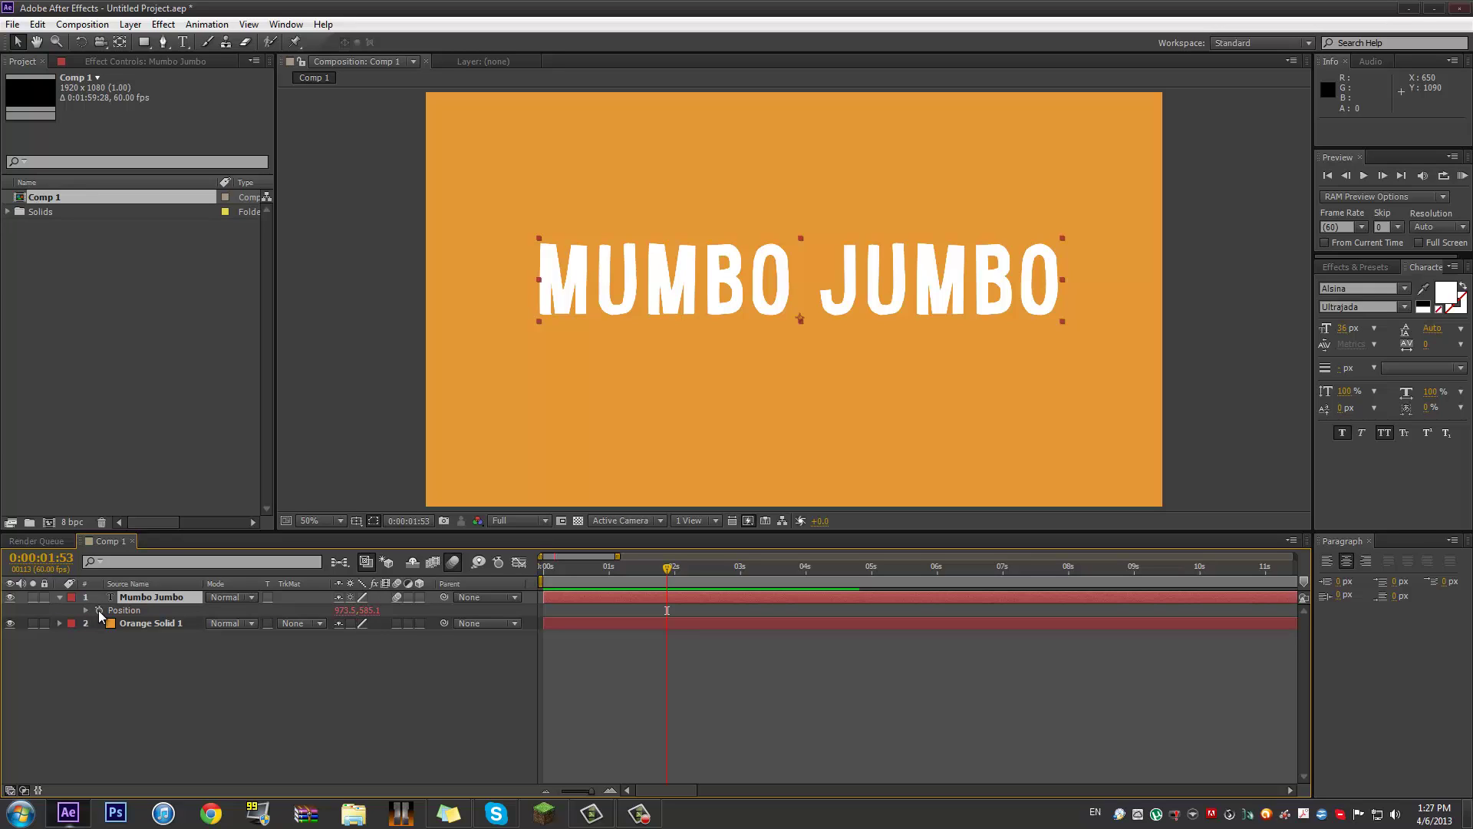
pyautogui.click(99, 610)
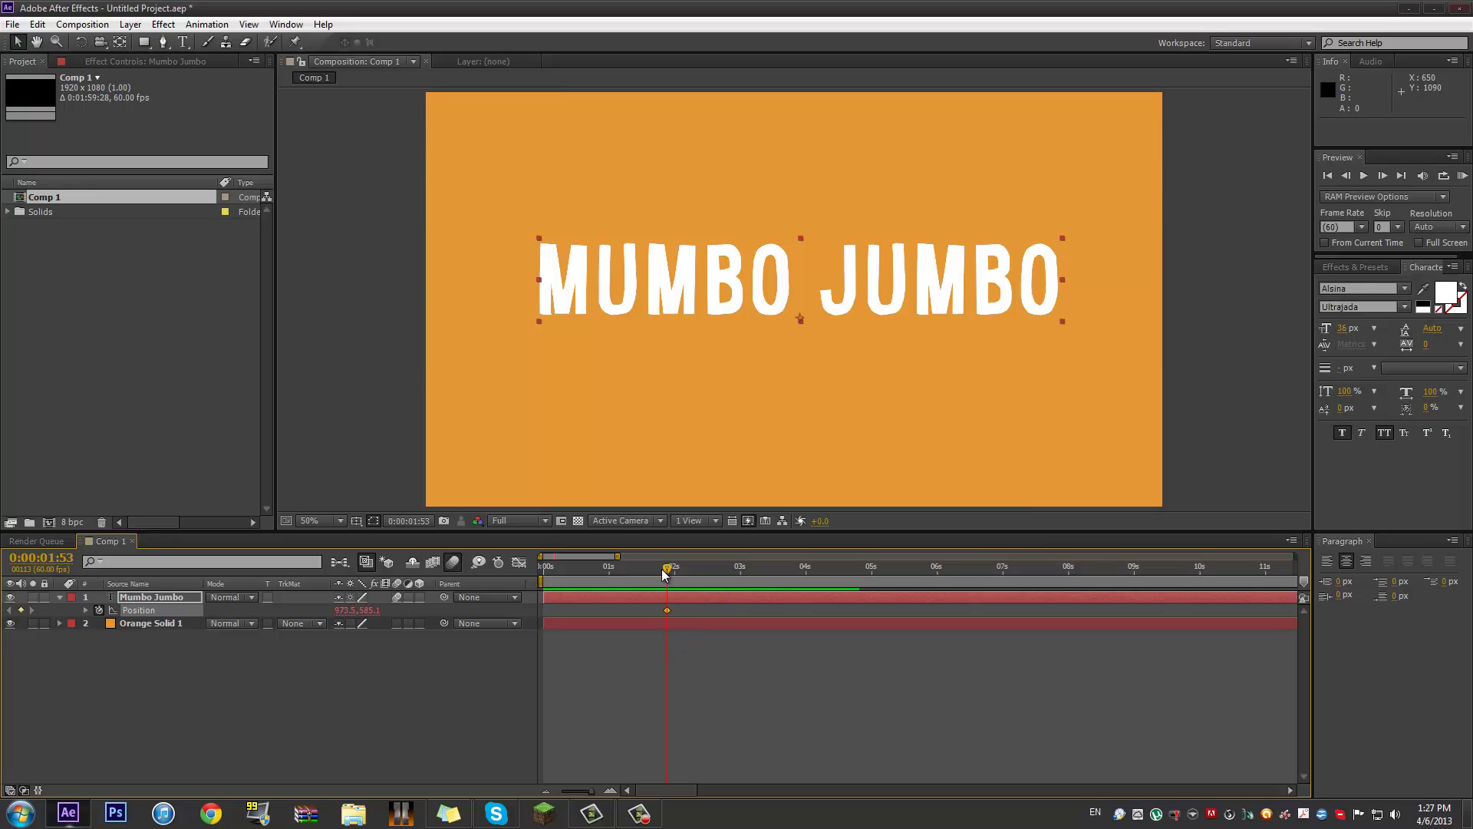
pyautogui.moveTo(666, 575); pyautogui.dragTo(689, 573)
pyautogui.moveTo(801, 284); pyautogui.dragTo(799, 558)
pyautogui.moveTo(909, 599); pyautogui.dragTo(762, 540)
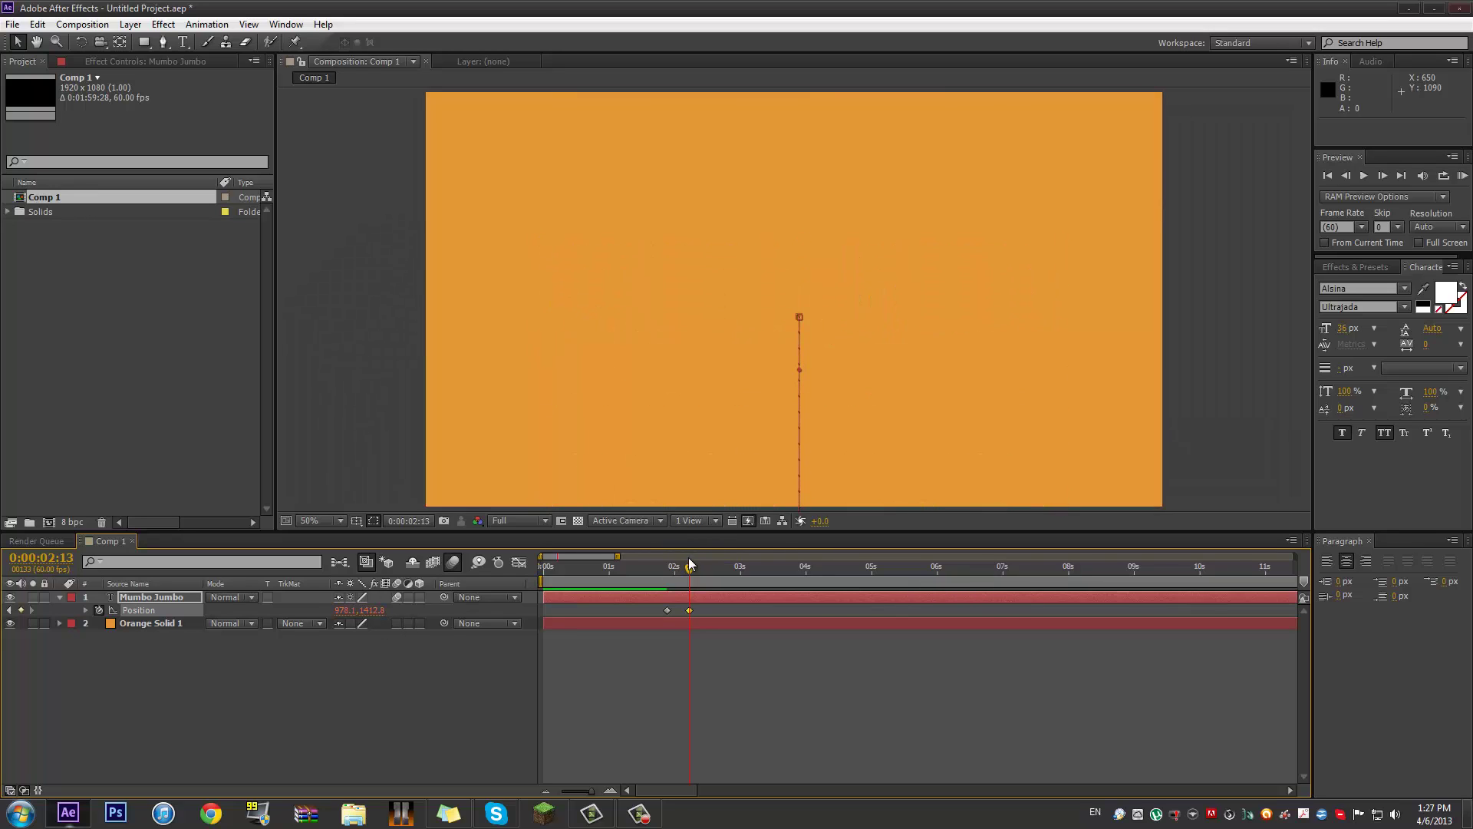
pyautogui.moveTo(690, 569)
pyautogui.mouseDown()
pyautogui.moveTo(648, 574)
pyautogui.moveTo(704, 583)
pyautogui.moveTo(684, 569)
pyautogui.mouseUp()
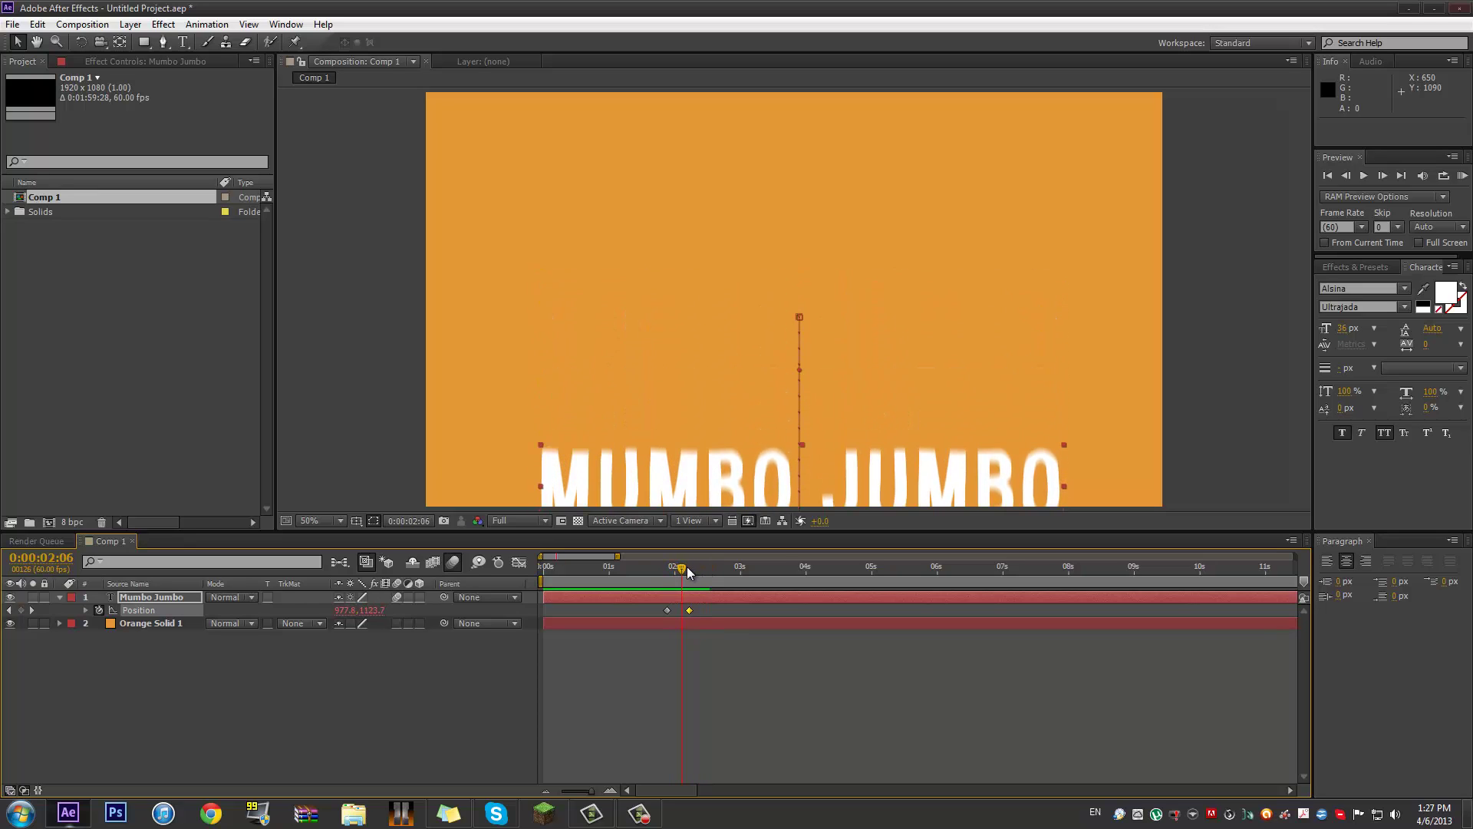
# - Add a raised Position keyframe at 0:00:02:03, scrub the drop, and return to the start
pyautogui.click(678, 569)
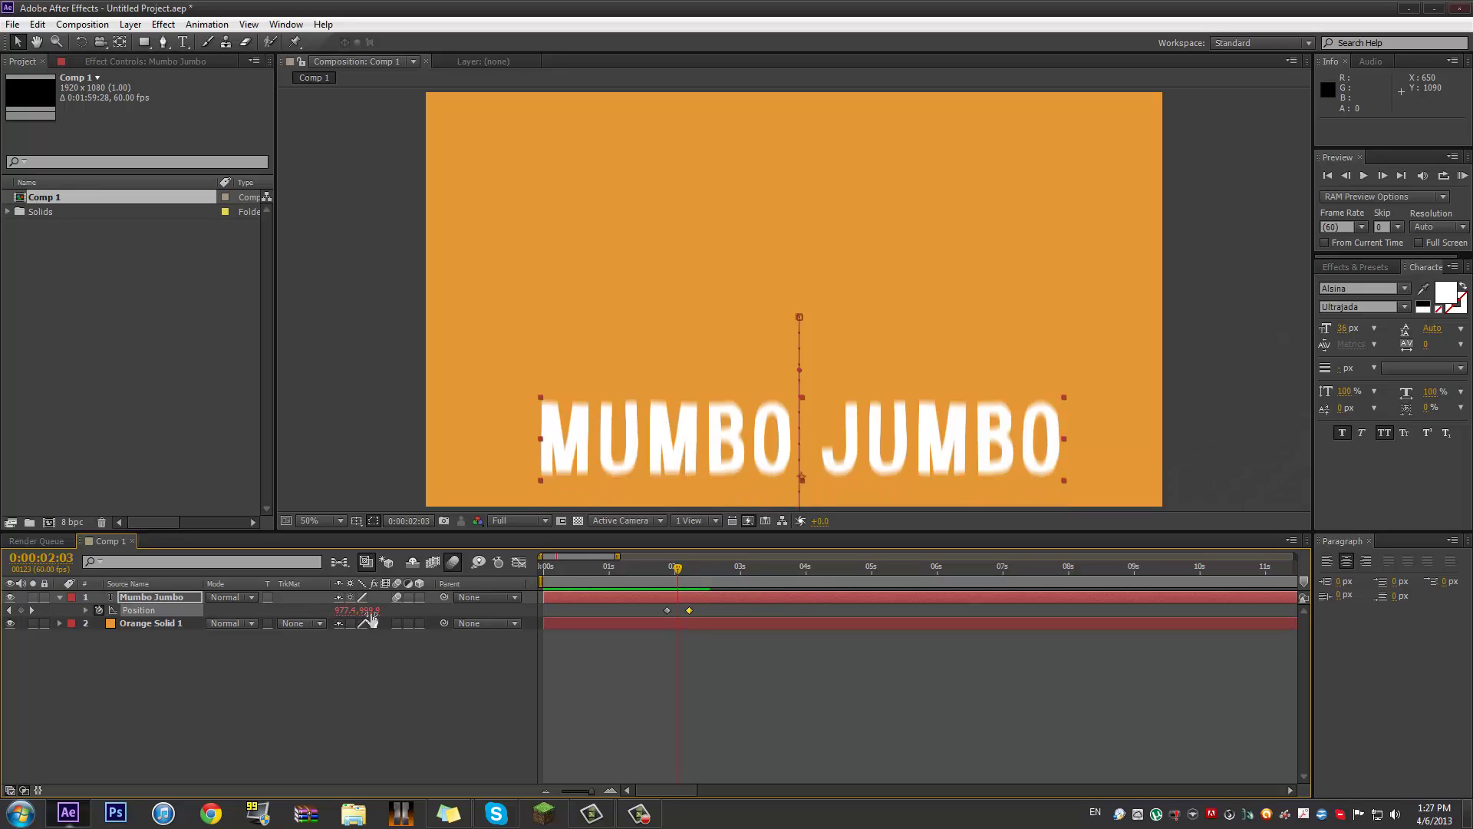
pyautogui.moveTo(369, 610); pyautogui.dragTo(150, 613)
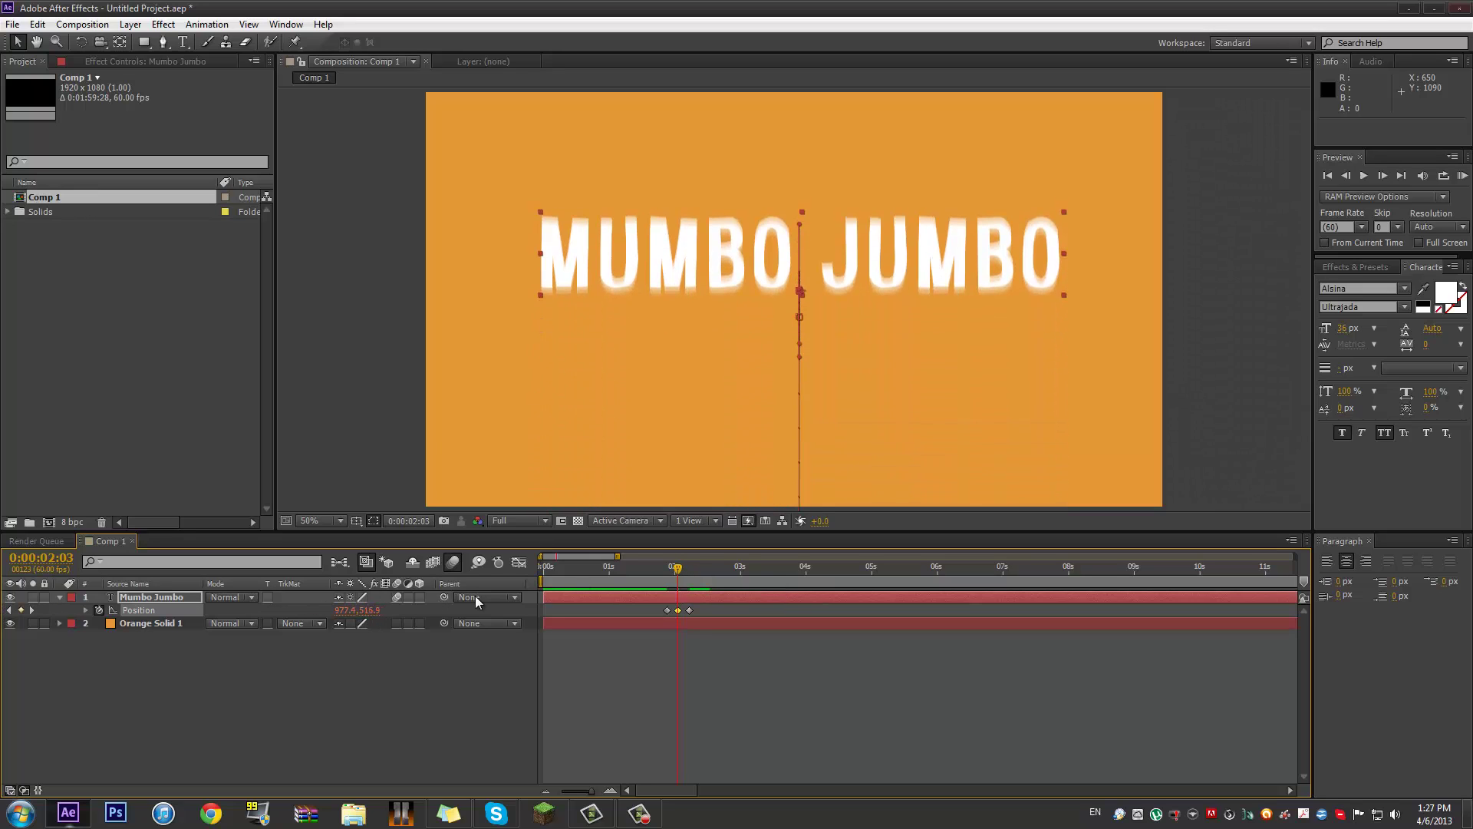
pyautogui.moveTo(687, 581)
pyautogui.mouseDown()
pyautogui.moveTo(666, 581)
pyautogui.moveTo(712, 589)
pyautogui.mouseUp()
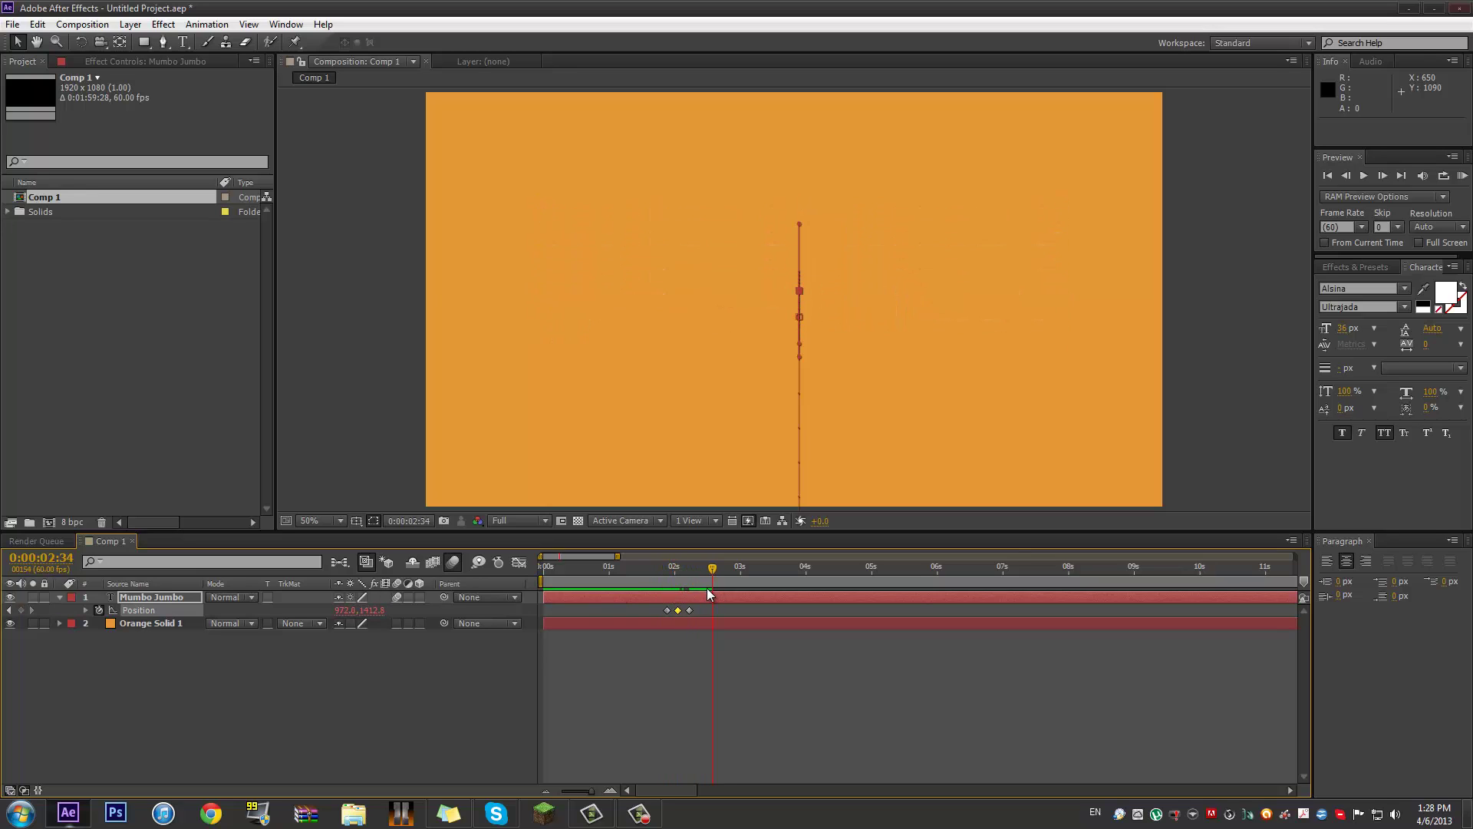
pyautogui.moveTo(707, 587); pyautogui.dragTo(643, 588)
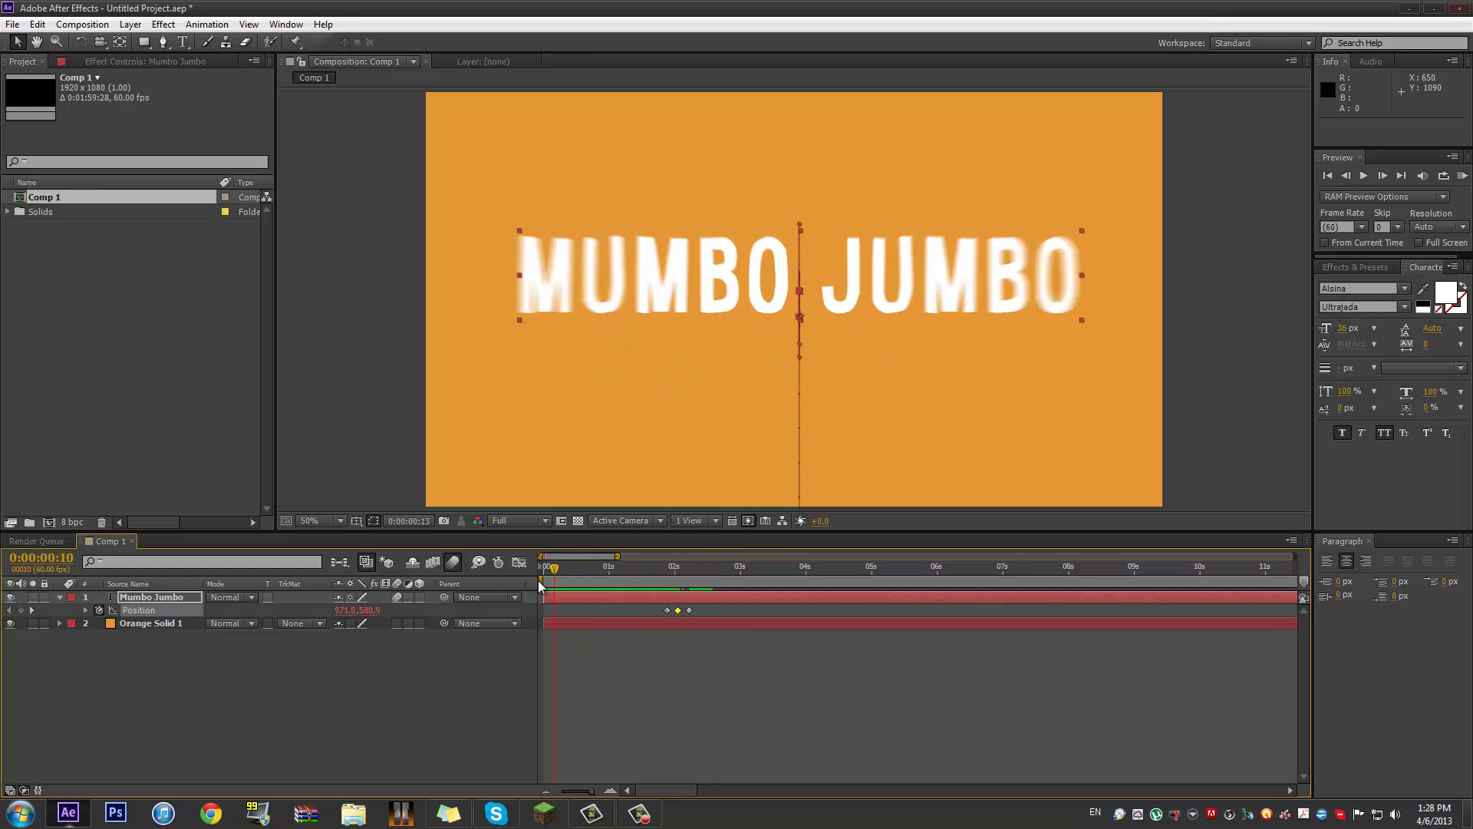
pyautogui.press('Home')
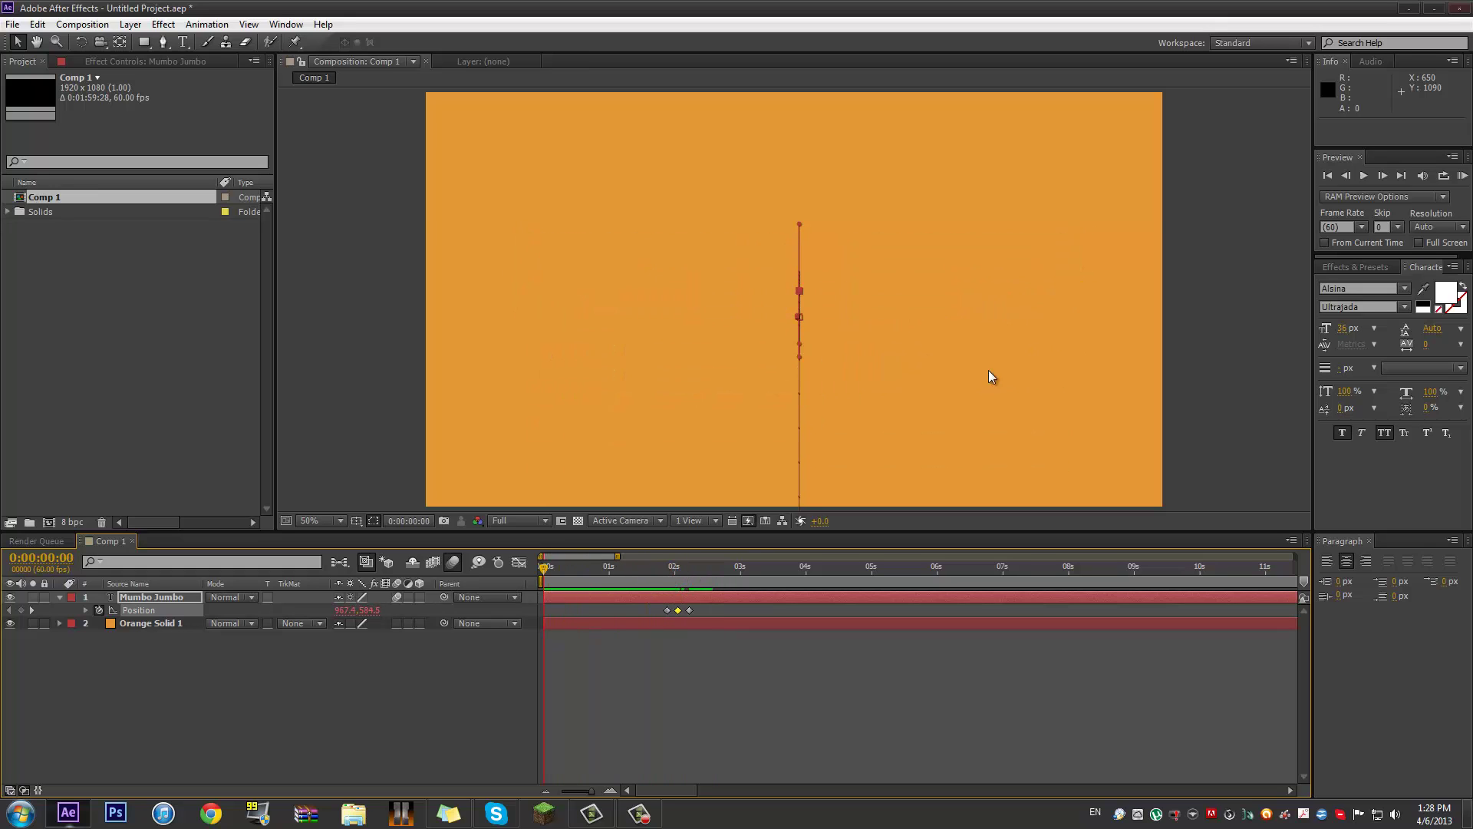
pyautogui.click(1462, 176)
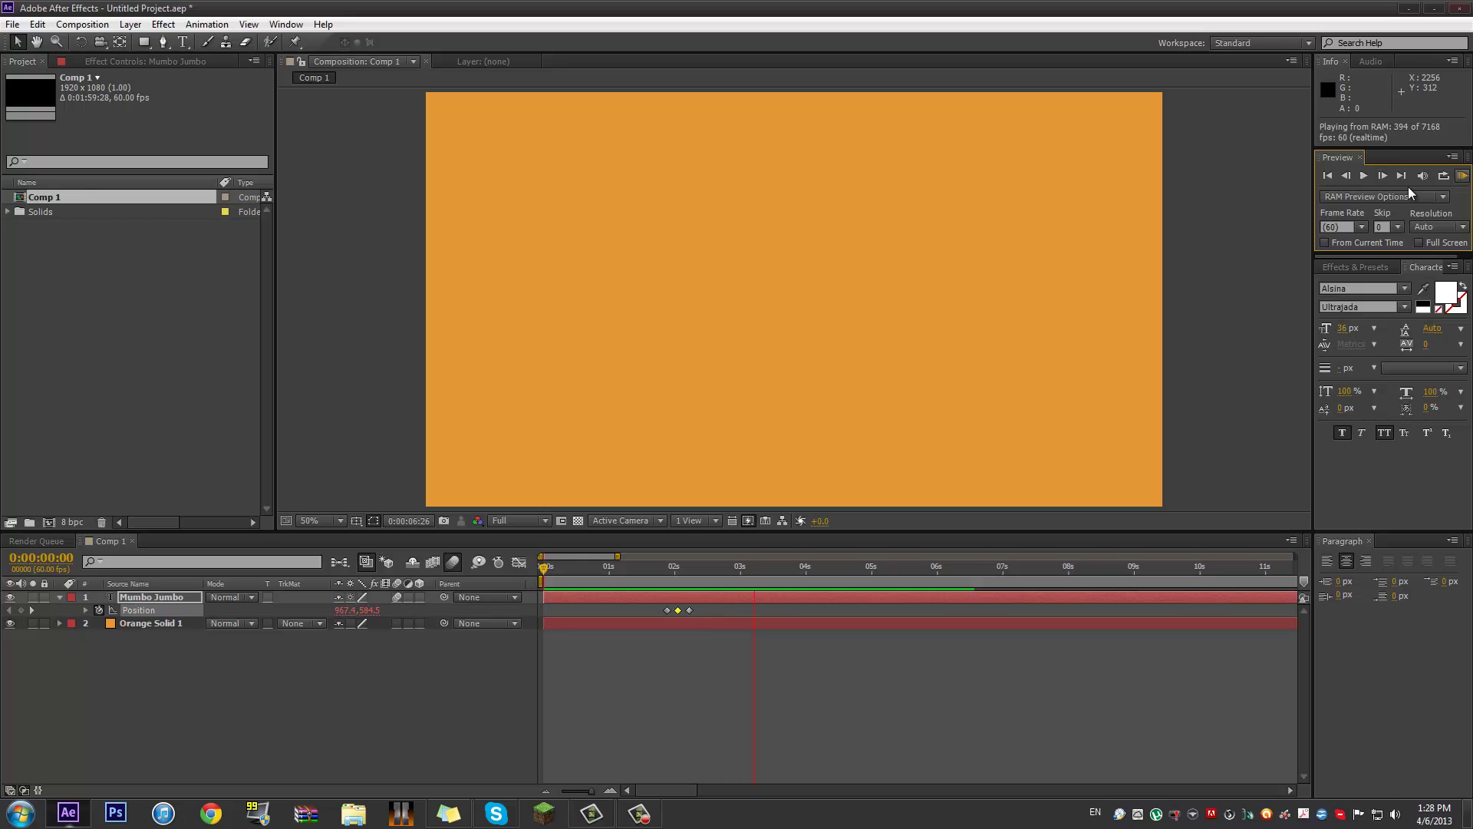
pyautogui.press('space')
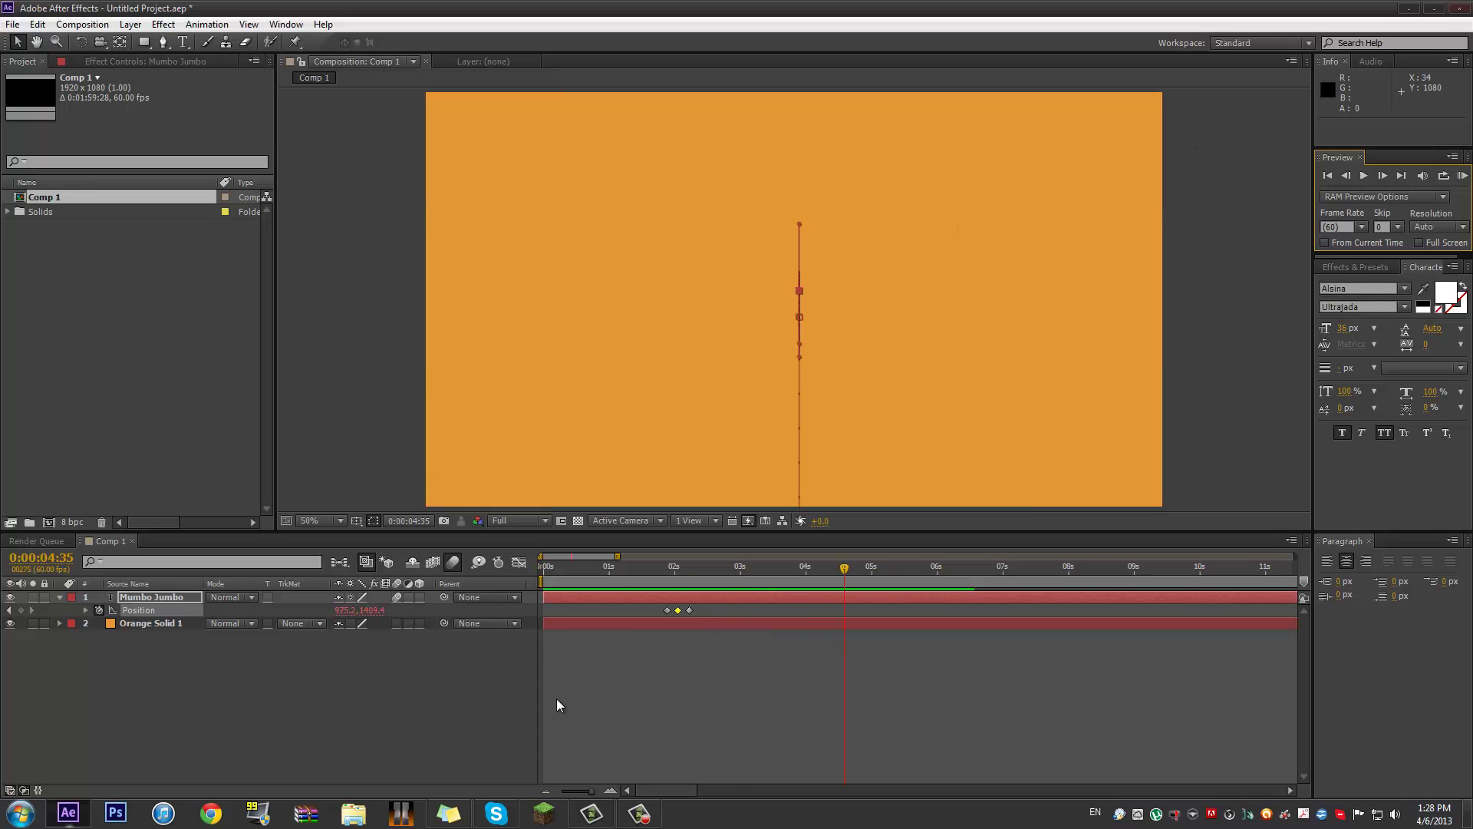
pyautogui.moveTo(581, 583); pyautogui.dragTo(613, 584)
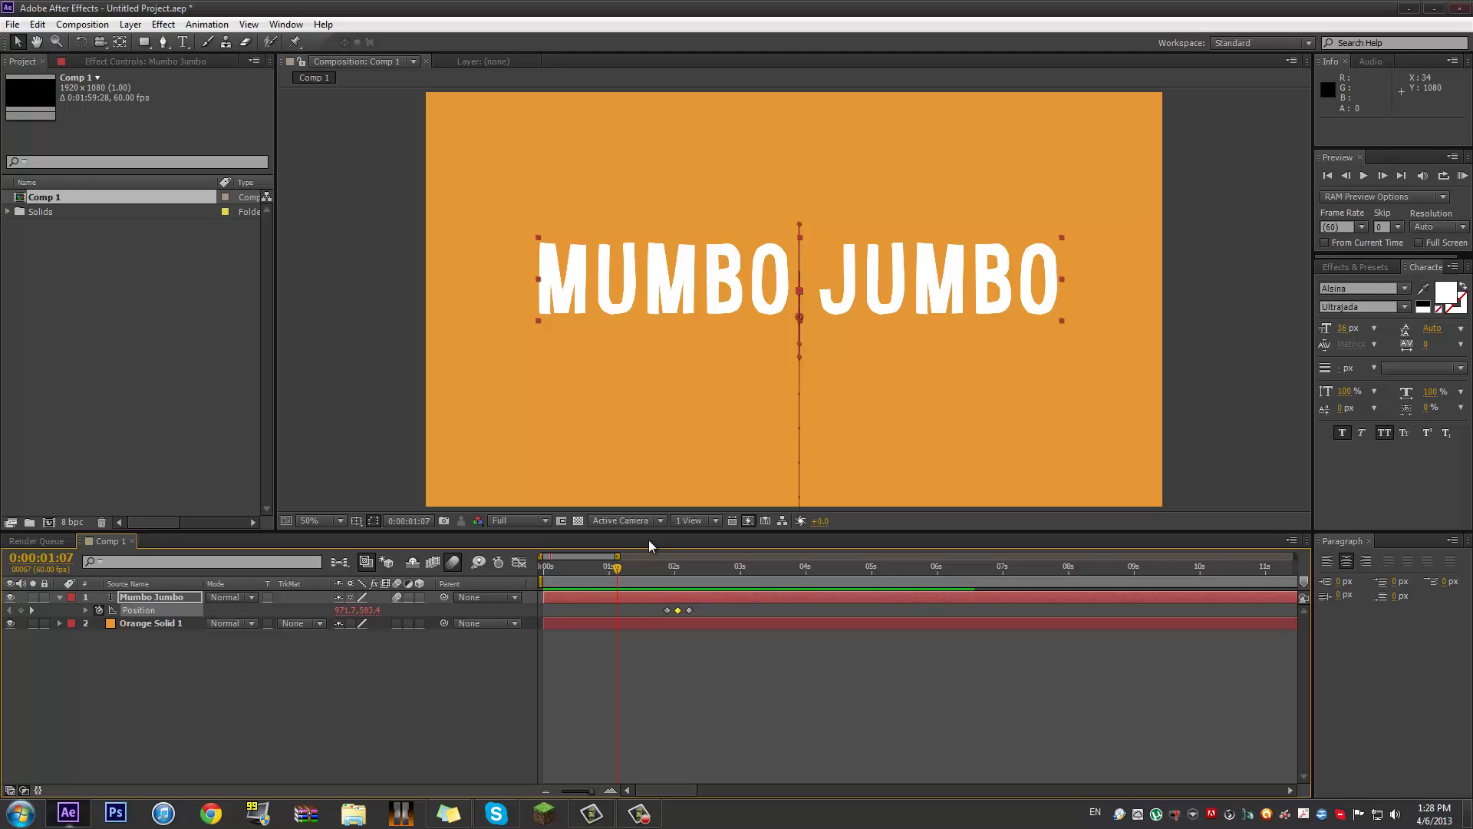
pyautogui.moveTo(641, 549); pyautogui.dragTo(570, 602)
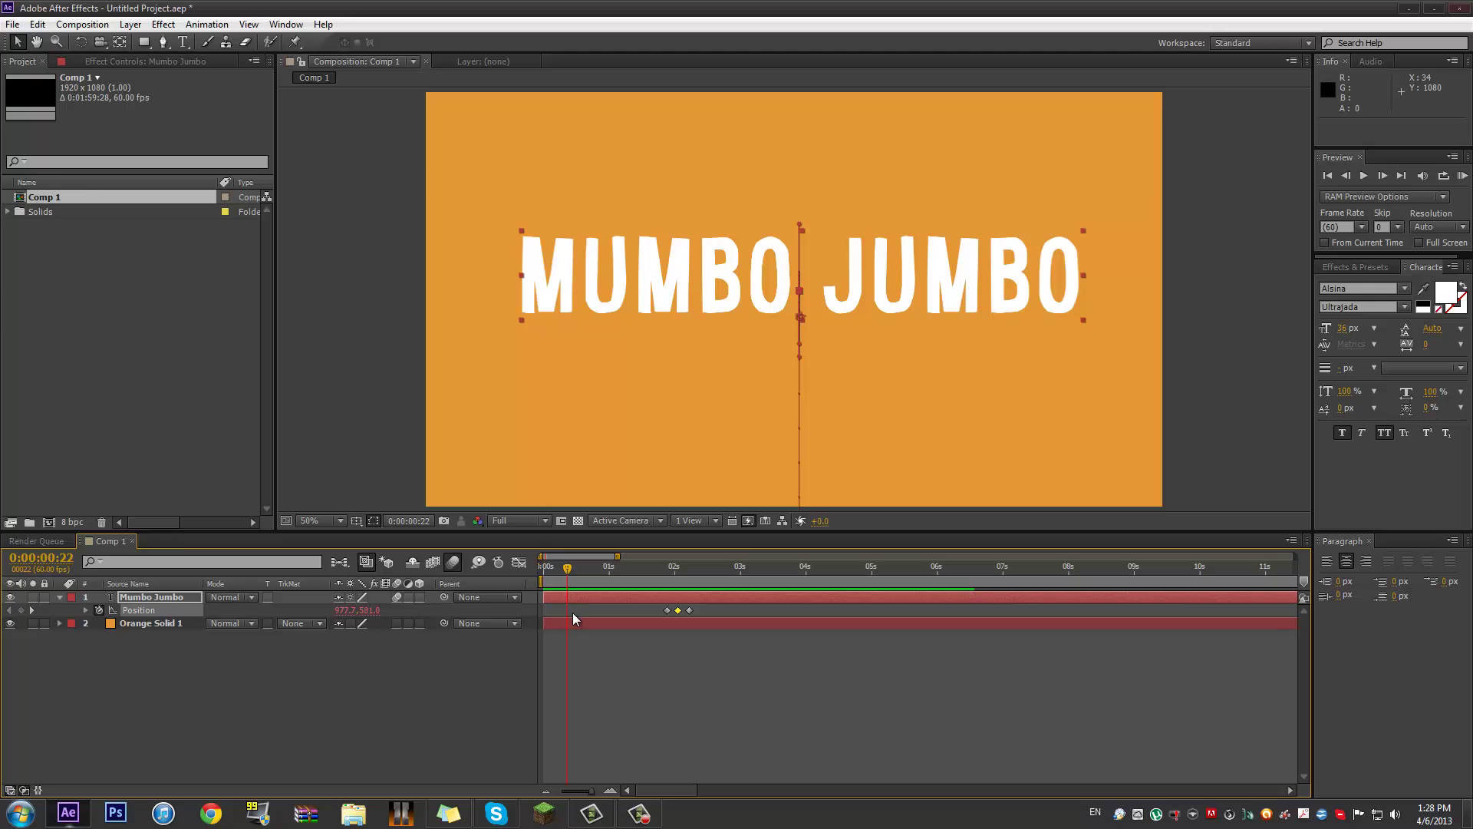